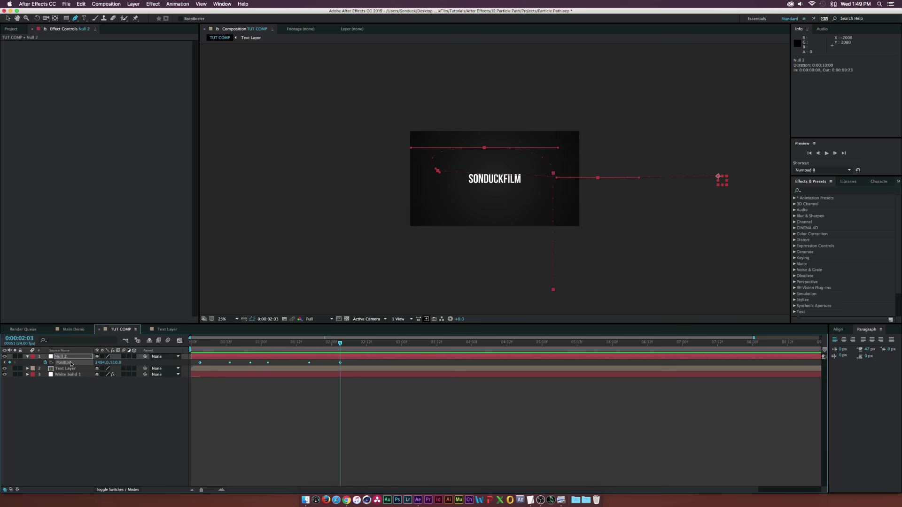
Shift Null 2's whole motion path slightly downward and slide its position keyframes so the first one sits at 0:00:00:00
{"action": "left_click_drag", "start_coordinate": [117, 365], "coordinate": [137, 362]}
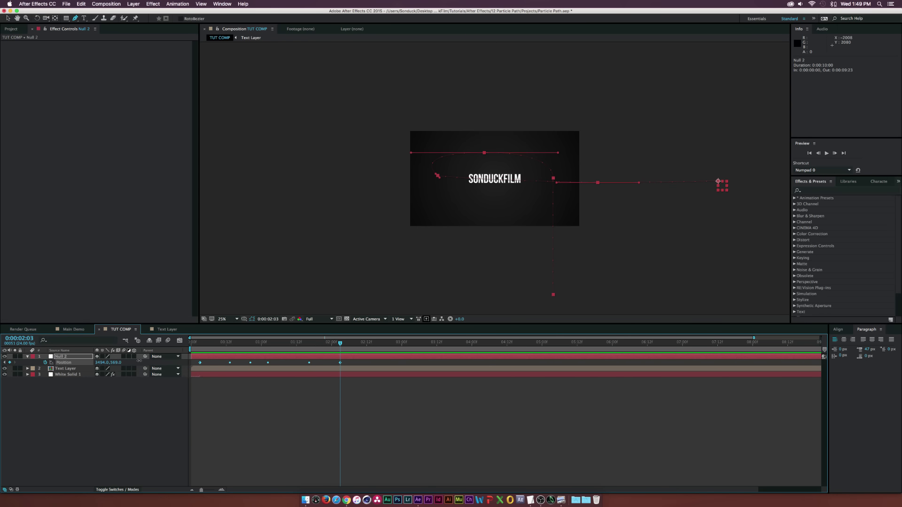
{"action": "left_click_drag", "start_coordinate": [340, 343], "coordinate": [190, 350]}
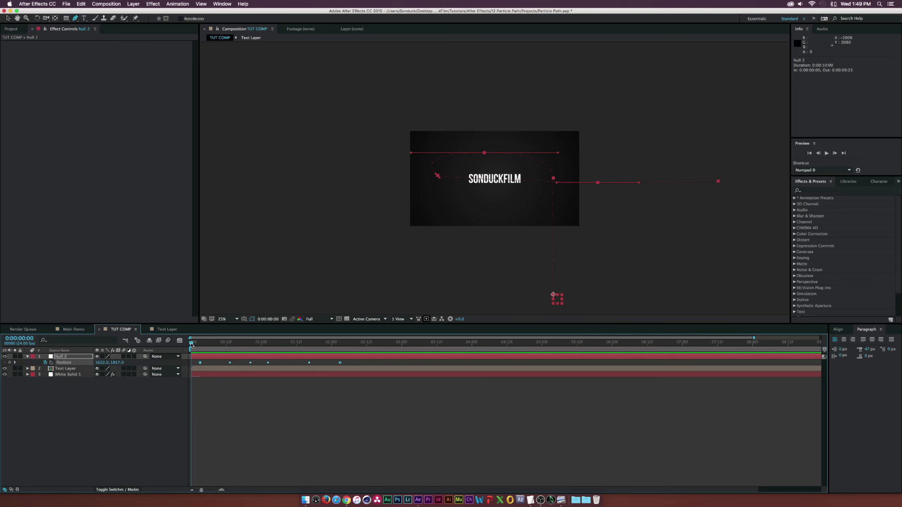
{"action": "left_click_drag", "start_coordinate": [199, 365], "coordinate": [191, 365]}
{"action": "left_click", "coordinate": [145, 427]}
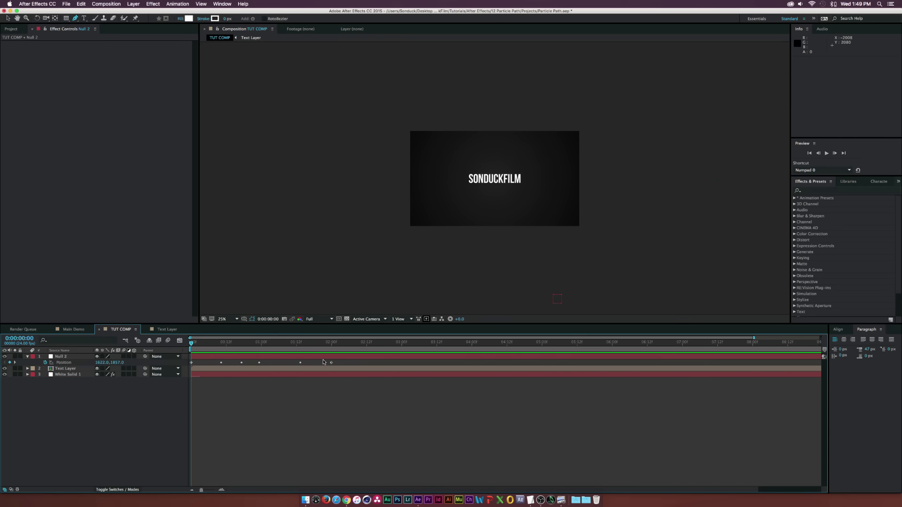
Stretch Null 2's position keyframes proportionally so the last one lands at 0:00:02:23, then collapse the layer's properties
{"action": "left_click_drag", "start_coordinate": [334, 365], "coordinate": [399, 362]}
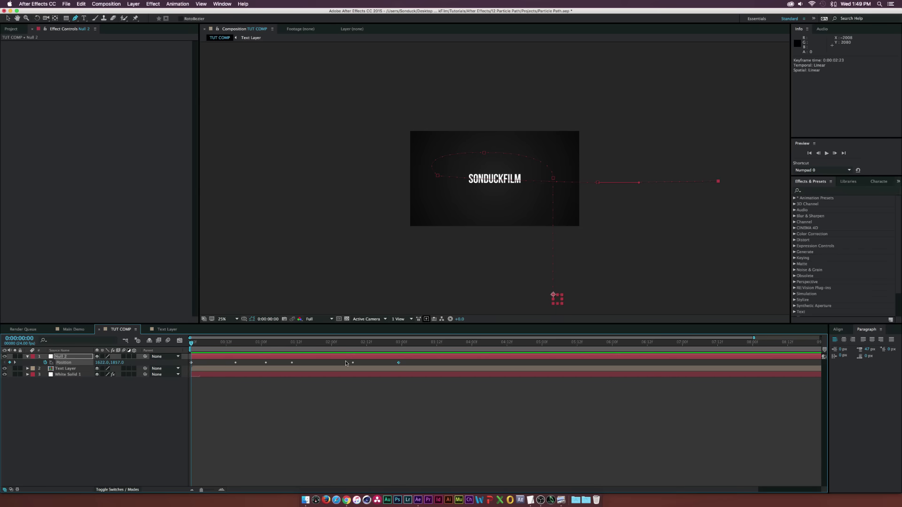
{"action": "left_click_drag", "start_coordinate": [208, 338], "coordinate": [230, 348]}
{"action": "key", "text": "minus"}
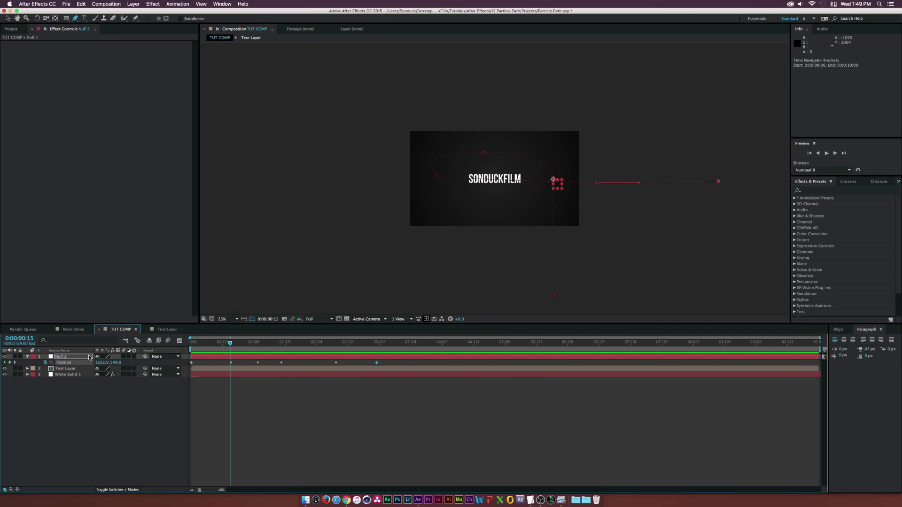
{"action": "left_click", "coordinate": [27, 357]}
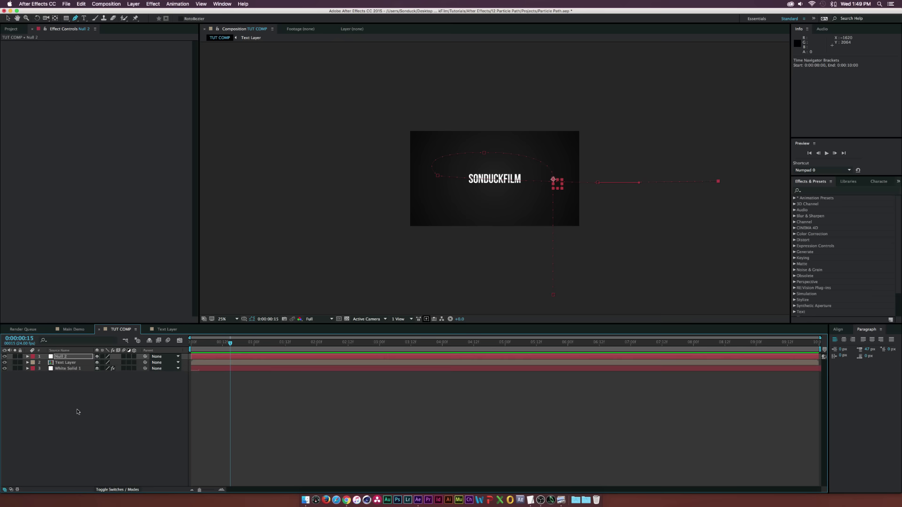
{"action": "left_click", "coordinate": [77, 411]}
{"action": "left_click", "coordinate": [132, 4]}
{"action": "mouse_move", "coordinate": [138, 12]}
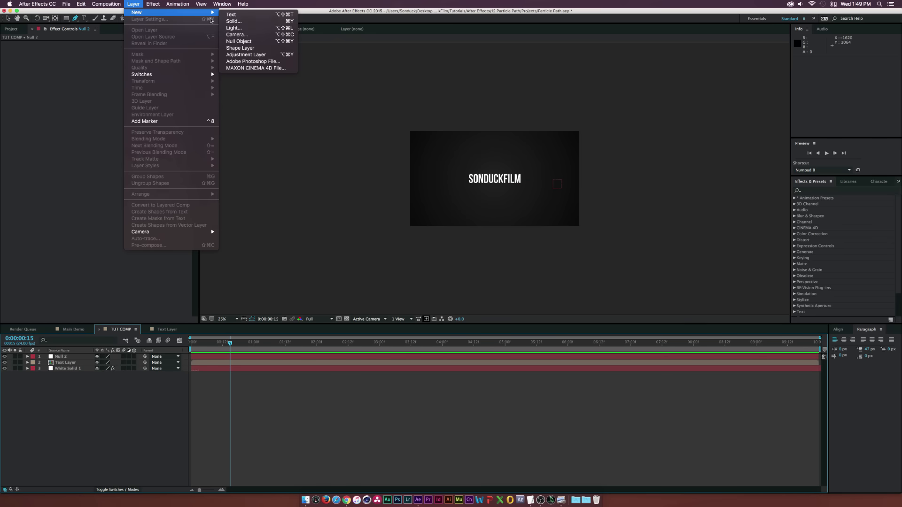
{"action": "left_click", "coordinate": [239, 22]}
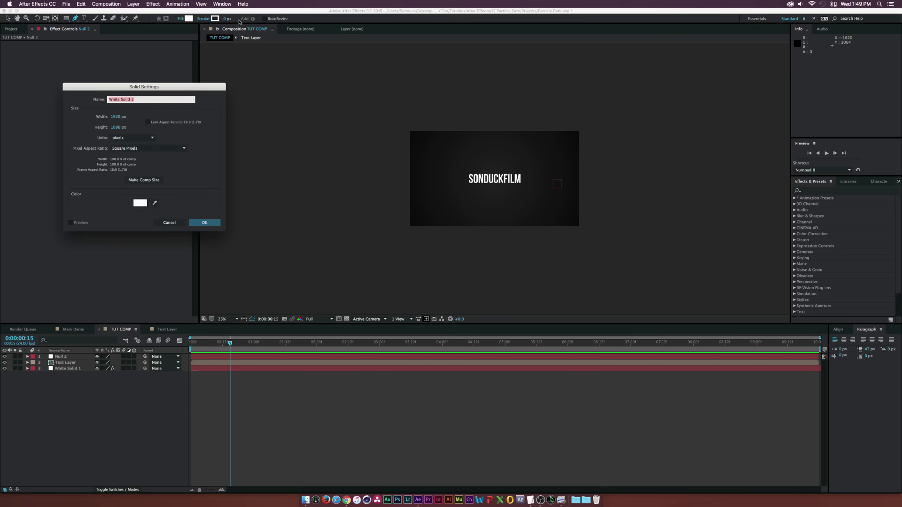
{"action": "type", "text": "P"}
{"action": "left_click", "coordinate": [140, 203]}
{"action": "left_click_drag", "start_coordinate": [128, 296], "coordinate": [109, 375]}
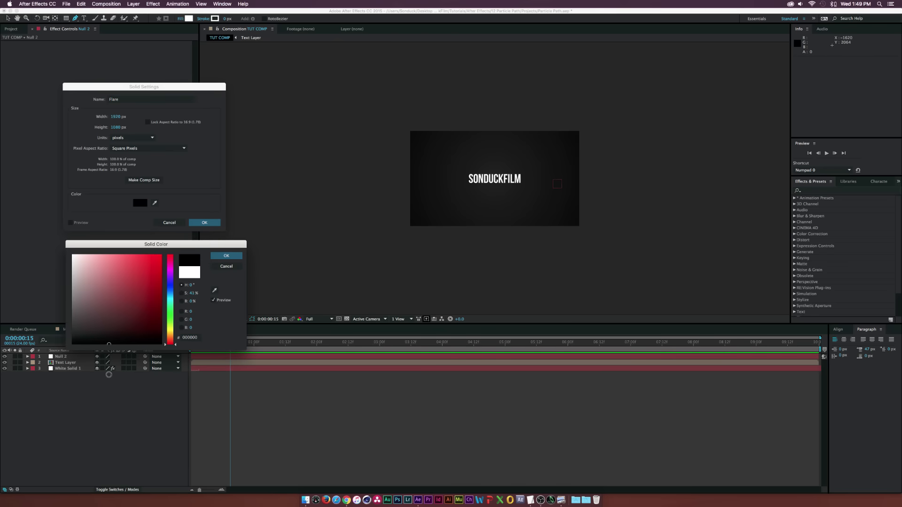
{"action": "left_click", "coordinate": [228, 256]}
{"action": "left_click", "coordinate": [199, 221]}
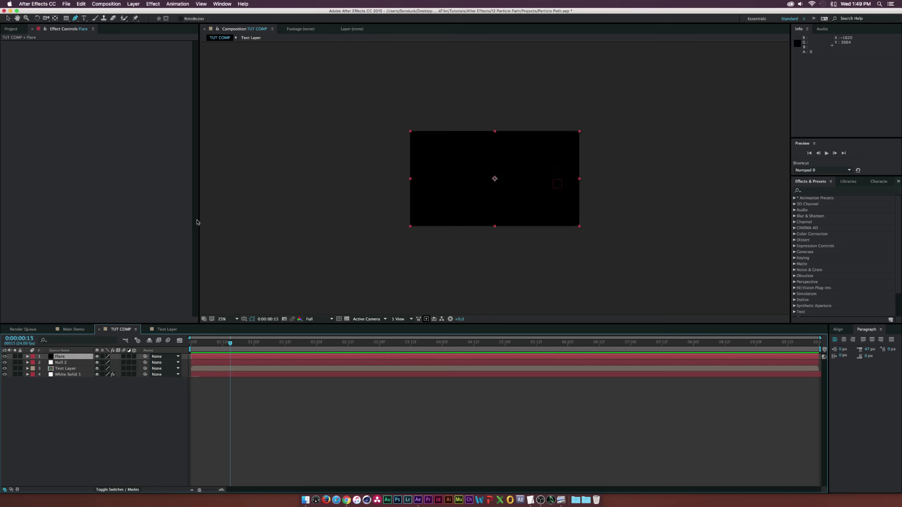
Apply the Video Copilot Optical Flares effect to the Flare layer
{"action": "key", "text": "period"}
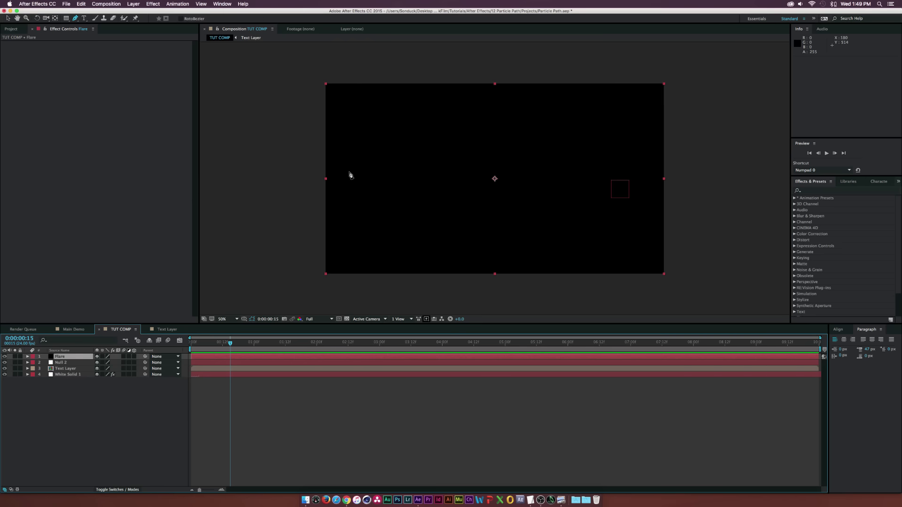
{"action": "left_click", "coordinate": [157, 3]}
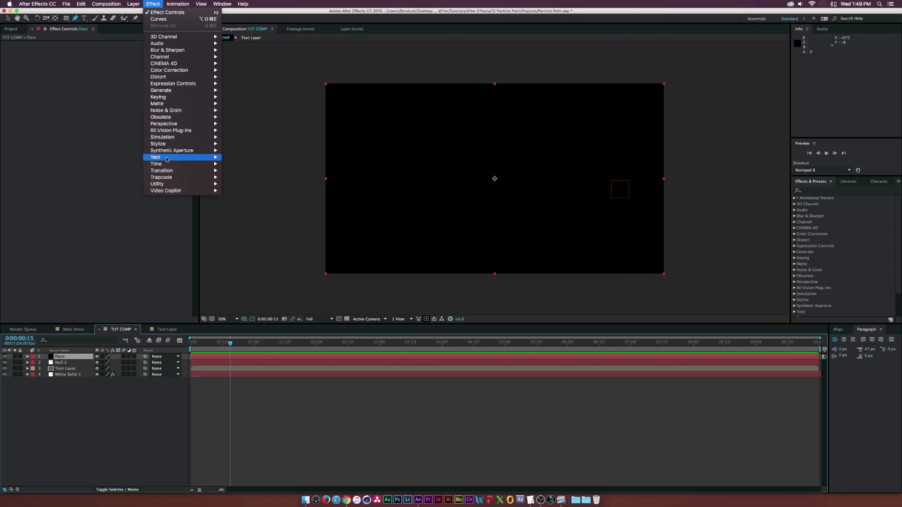
{"action": "mouse_move", "coordinate": [167, 191]}
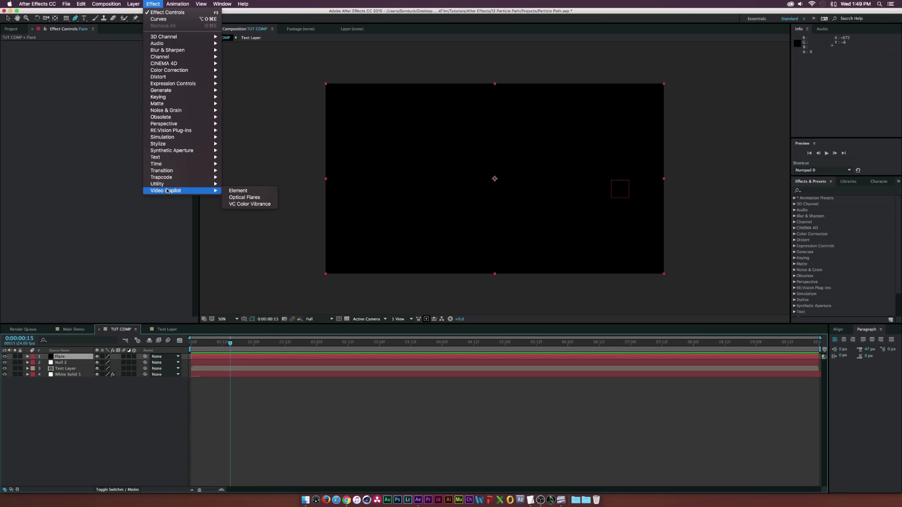
{"action": "left_click", "coordinate": [238, 197]}
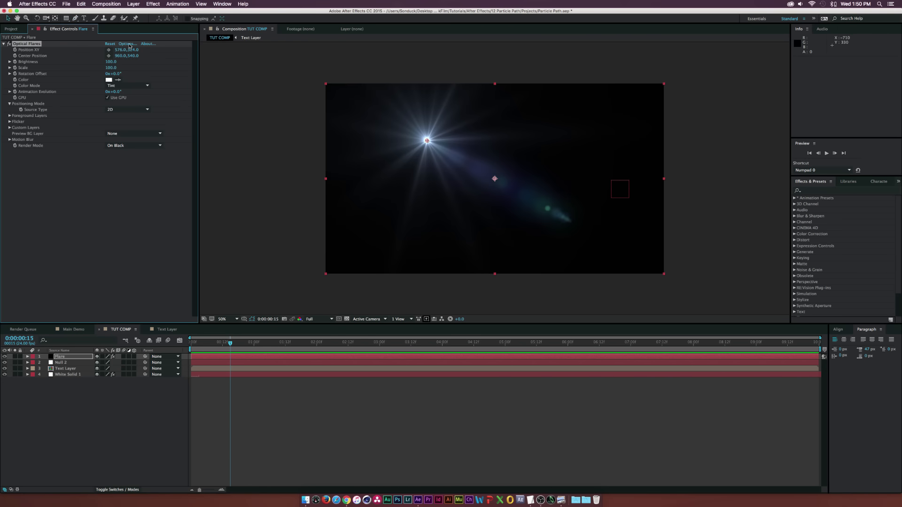
In the Optical Flares options, clear all default lens objects and add a single Glow
{"action": "left_click", "coordinate": [129, 44]}
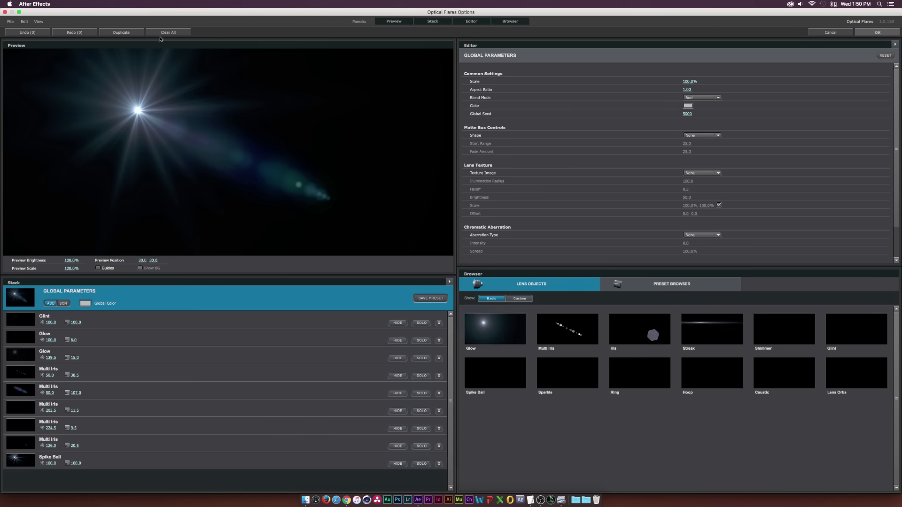
{"action": "left_click", "coordinate": [162, 32]}
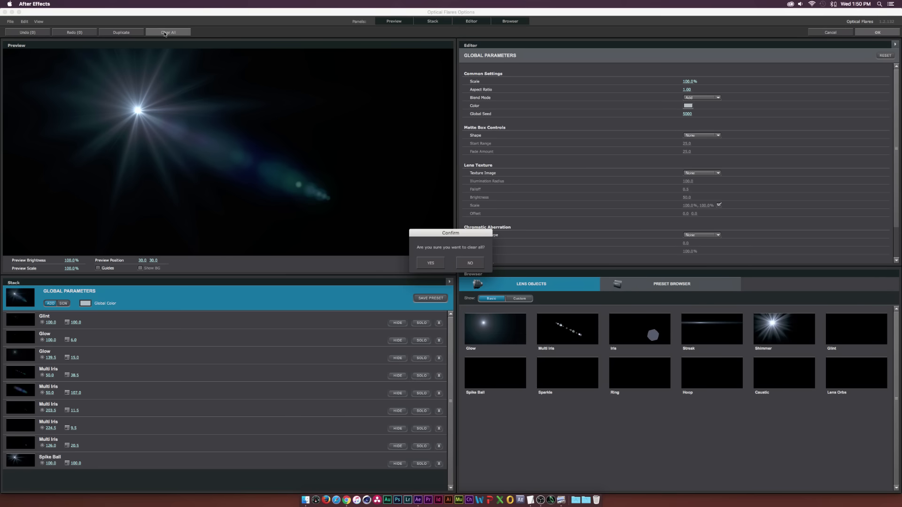
{"action": "left_click", "coordinate": [431, 263]}
{"action": "left_click", "coordinate": [478, 321]}
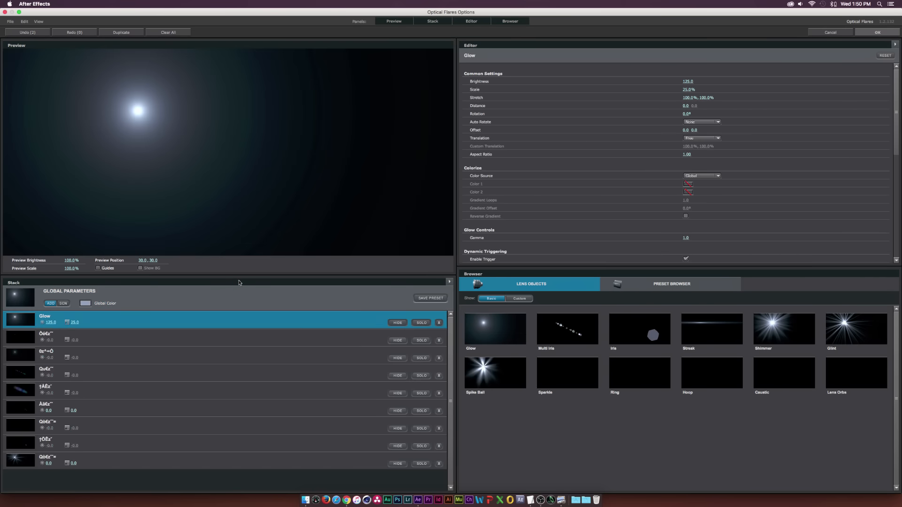
Set the flare's global color to ff6894 and accept the Optical Flares options
{"action": "left_click", "coordinate": [85, 303]}
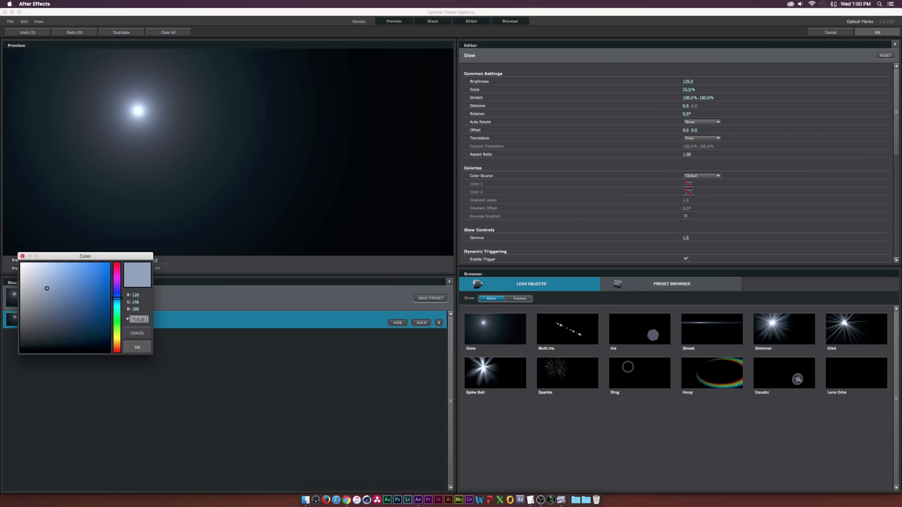
{"action": "left_click_drag", "start_coordinate": [146, 319], "coordinate": [107, 314]}
{"action": "type", "text": "ff6894"}
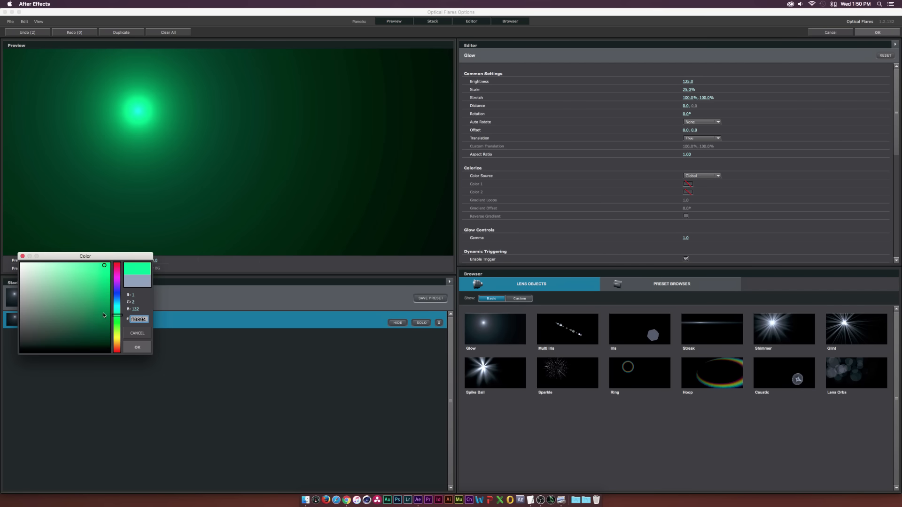
{"action": "left_click", "coordinate": [138, 347]}
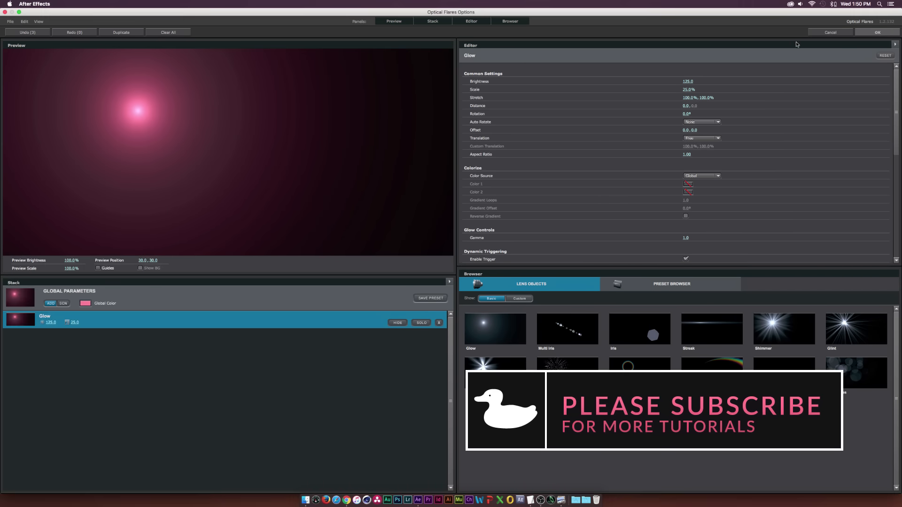
{"action": "left_click", "coordinate": [855, 34]}
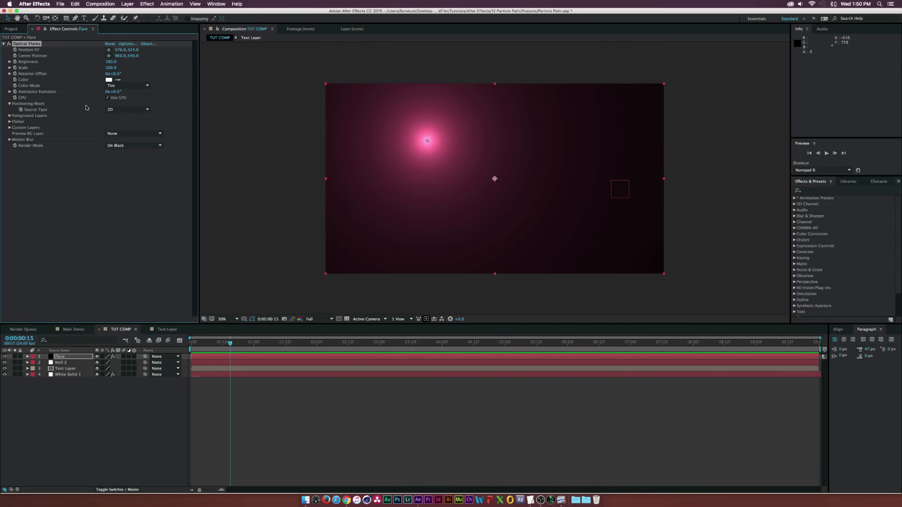
Set the flare's positioning source type to 3D and its flicker speed to 19 and amount to 45
{"action": "left_click", "coordinate": [125, 109]}
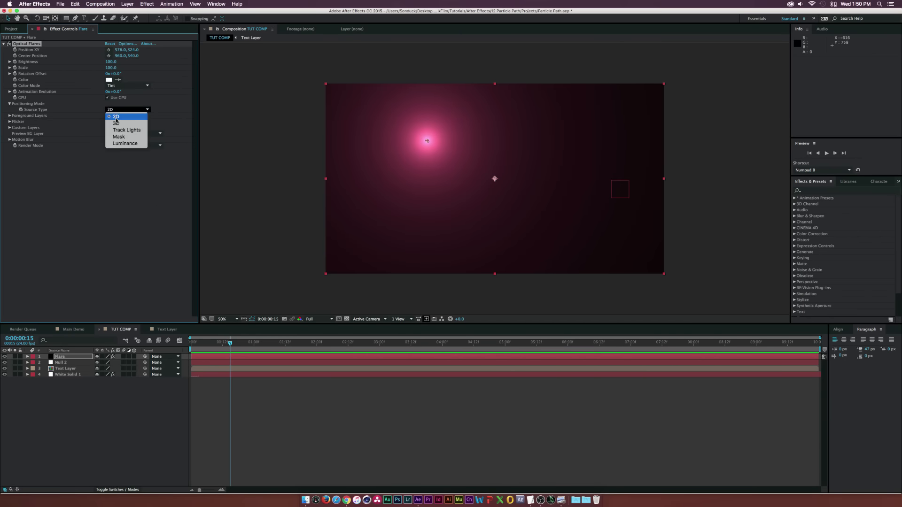
{"action": "left_click", "coordinate": [123, 120]}
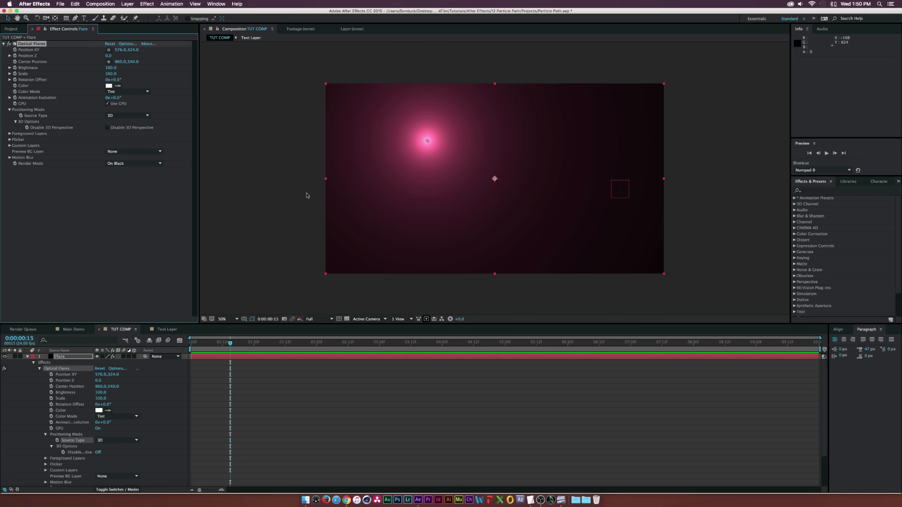
{"action": "left_click", "coordinate": [10, 140]}
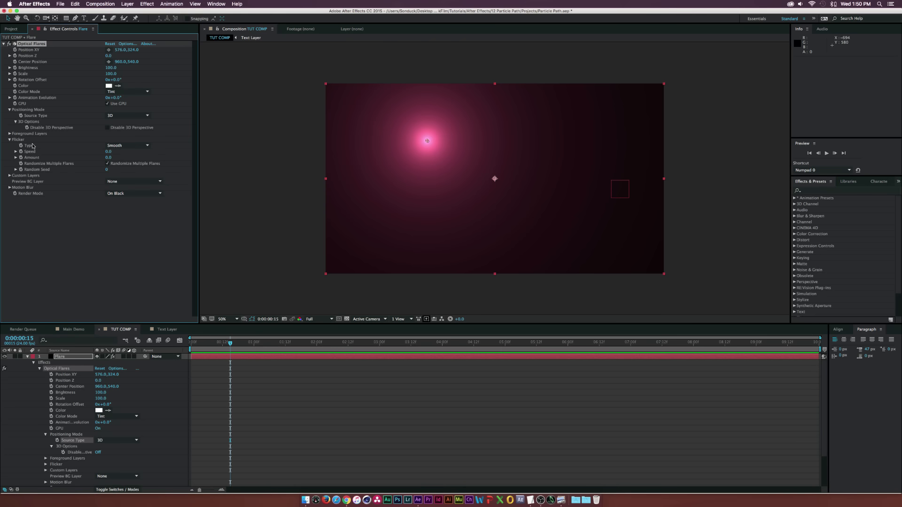
{"action": "left_click_drag", "start_coordinate": [108, 151], "coordinate": [126, 157]}
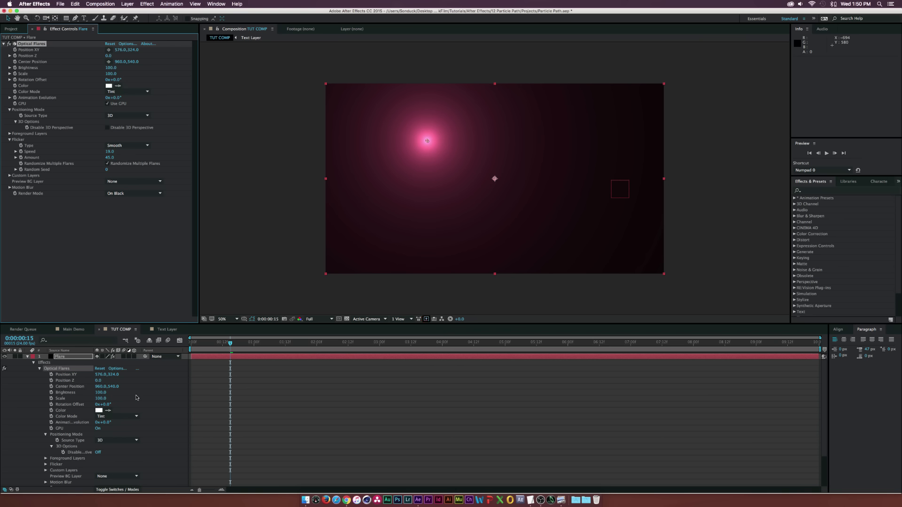
Link the flare's Position XY to Null 2's position with the expression thisComp.layer("Null 2").transform.position
{"action": "key", "text": "grave"}
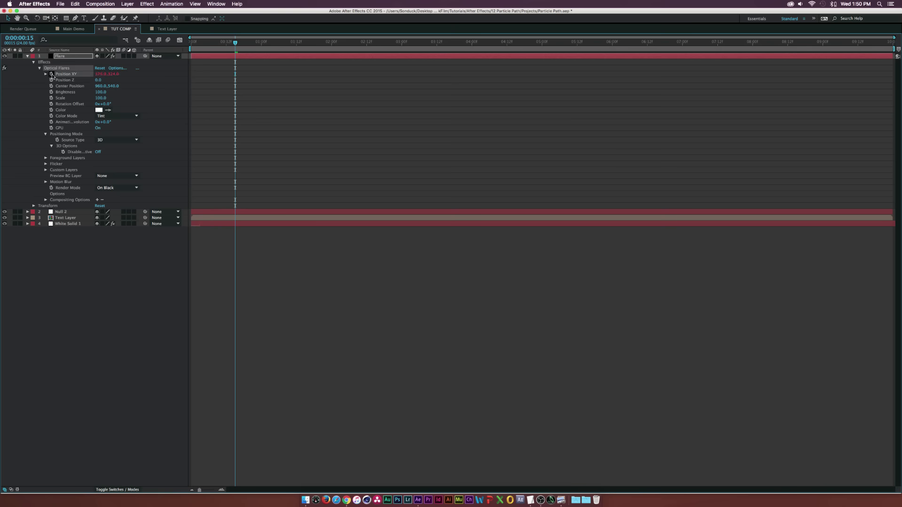
{"action": "left_click", "coordinate": [51, 74], "text": "alt"}
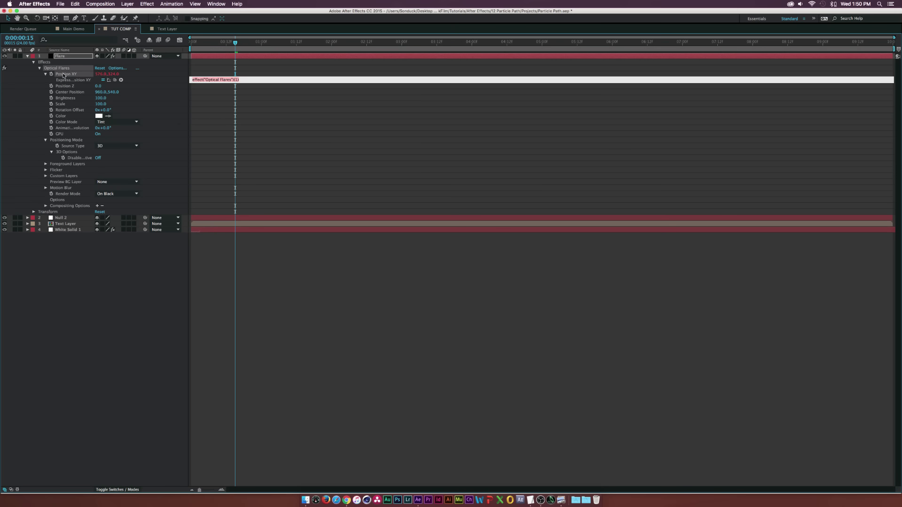
{"action": "left_click", "coordinate": [61, 218]}
{"action": "key", "text": "p"}
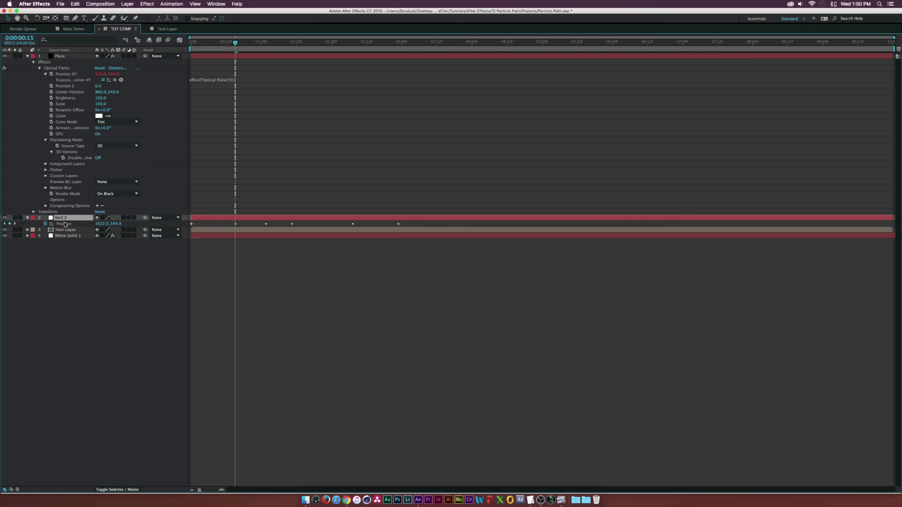
{"action": "left_click", "coordinate": [76, 74]}
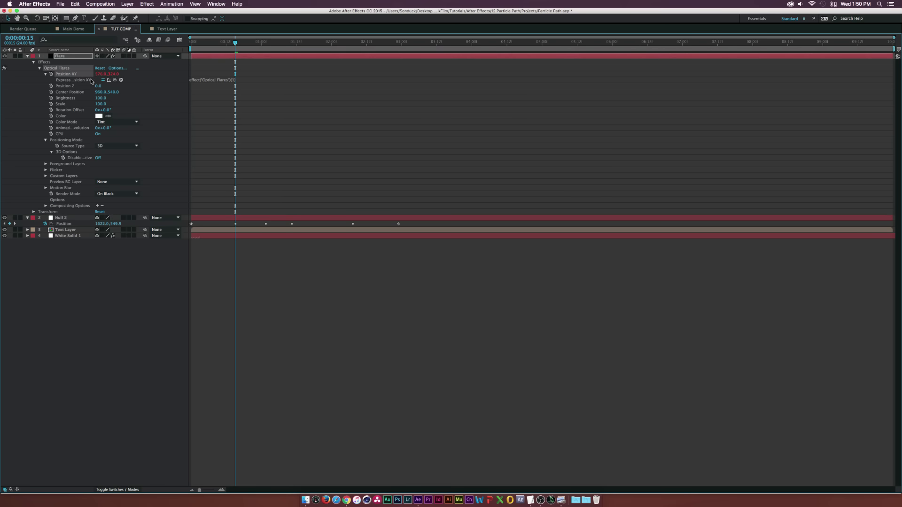
{"action": "left_click_drag", "start_coordinate": [120, 80], "coordinate": [67, 225]}
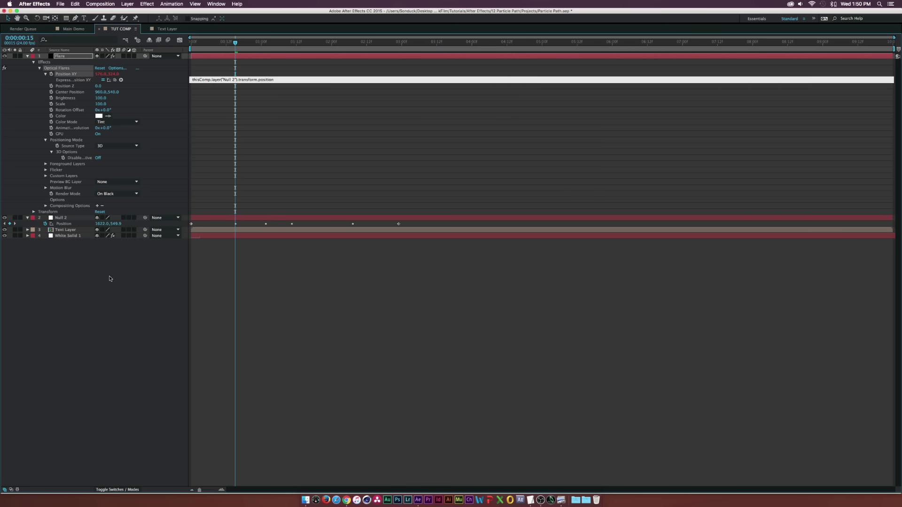
{"action": "left_click", "coordinate": [116, 270]}
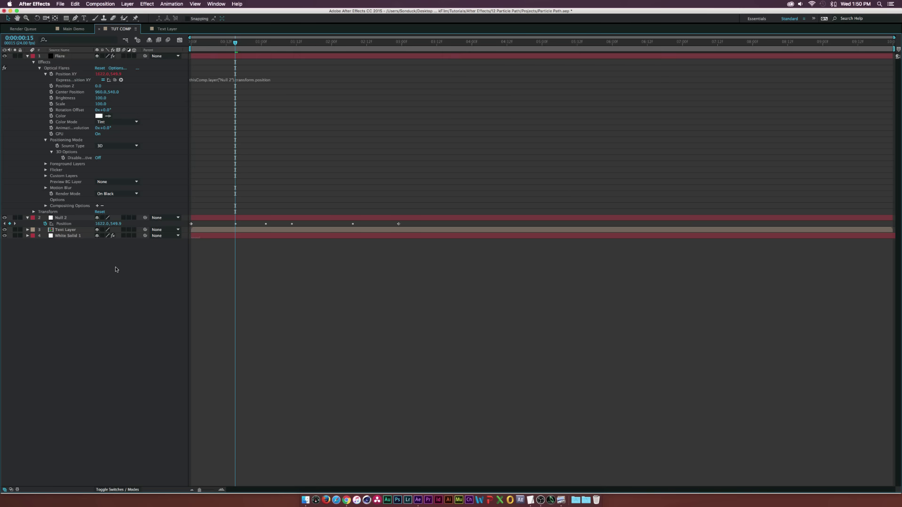
Make Null 2 a 3D layer and link the flare's Position Z to the null's Z position with an expression
{"action": "left_click", "coordinate": [134, 218]}
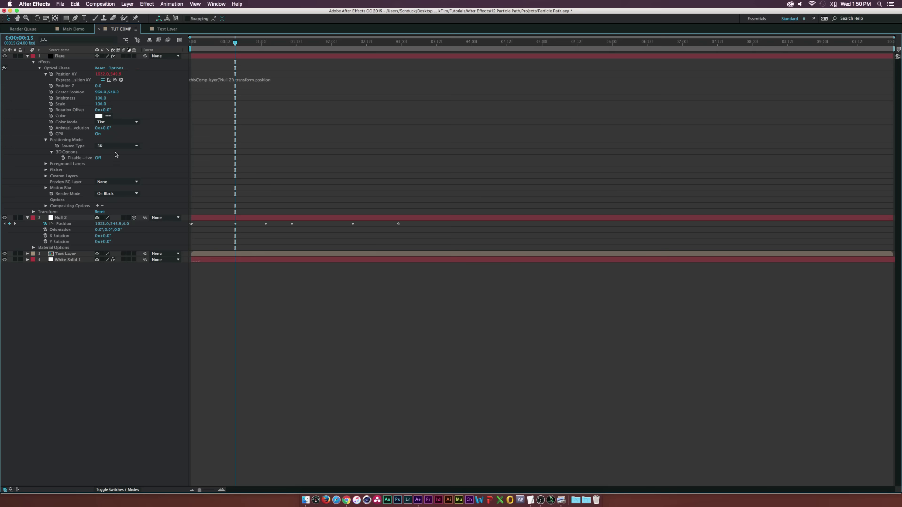
{"action": "left_click", "coordinate": [51, 86], "text": "alt"}
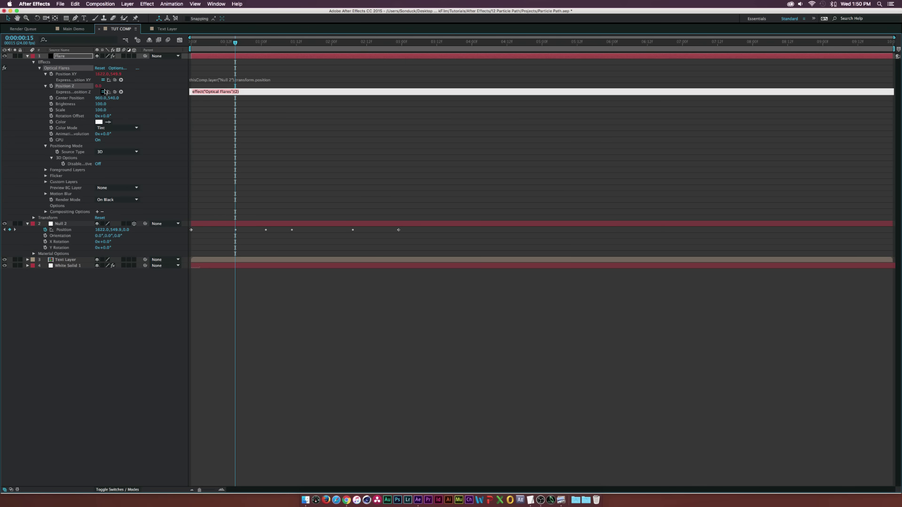
{"action": "left_click_drag", "start_coordinate": [115, 92], "coordinate": [125, 230]}
{"action": "left_click", "coordinate": [127, 318]}
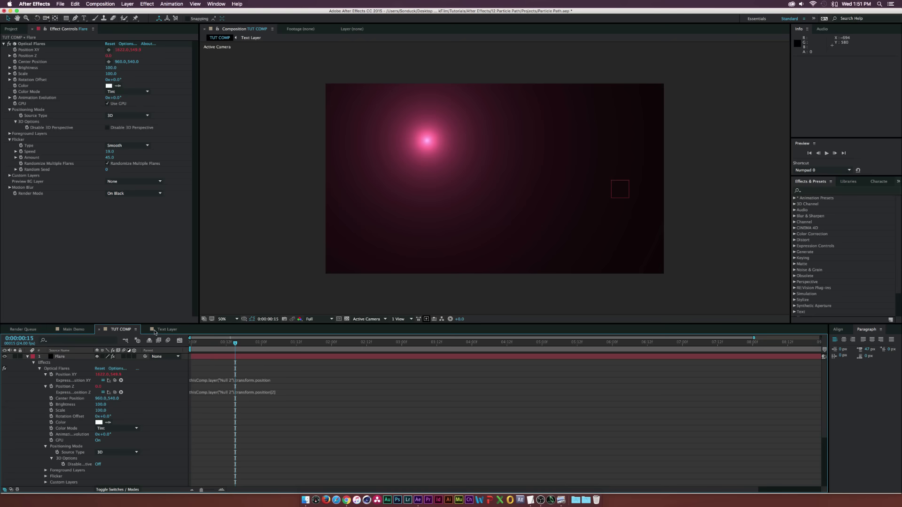
Scrub the timeline from near the start to 0:00:01:09 to check the flare's motion along the null's path
{"action": "key", "text": "grave"}
{"action": "left_click", "coordinate": [199, 344]}
{"action": "left_click_drag", "start_coordinate": [199, 346], "coordinate": [288, 345]}
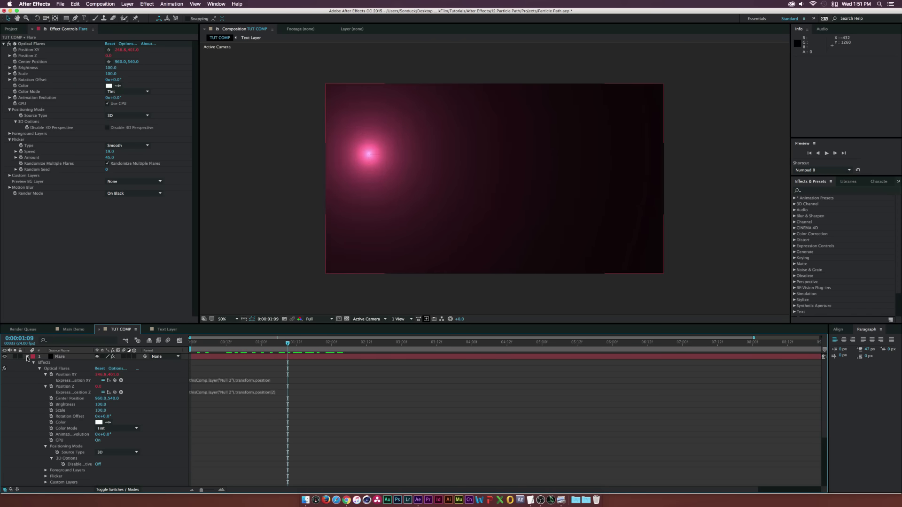
Center Null 2's anchor point in its layer content and undo the position keyframe this adds
{"action": "left_click", "coordinate": [27, 356]}
{"action": "left_click", "coordinate": [65, 363]}
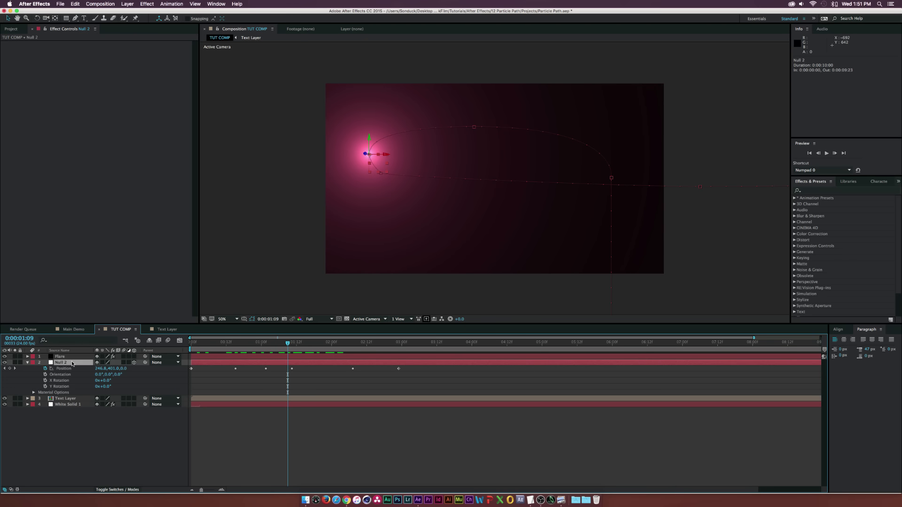
{"action": "left_click", "coordinate": [147, 3]}
{"action": "mouse_move", "coordinate": [127, 4]}
{"action": "mouse_move", "coordinate": [134, 82]}
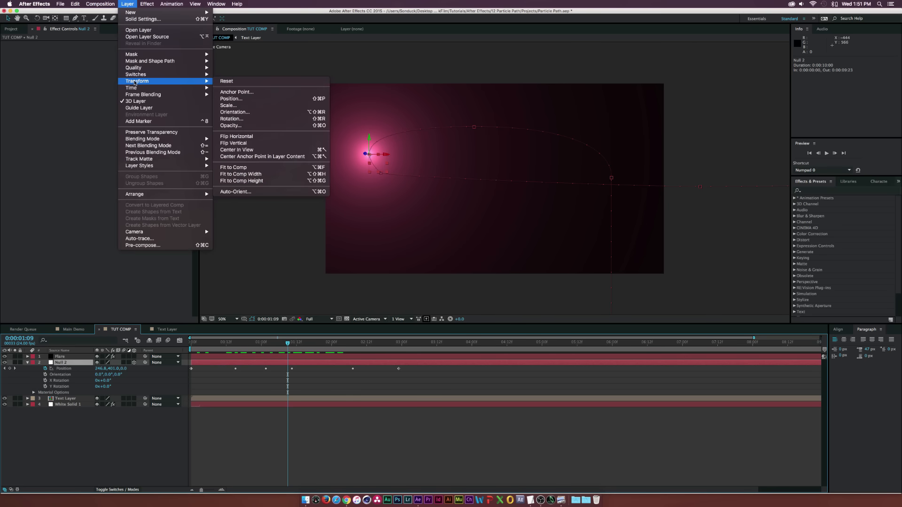
{"action": "left_click", "coordinate": [256, 159]}
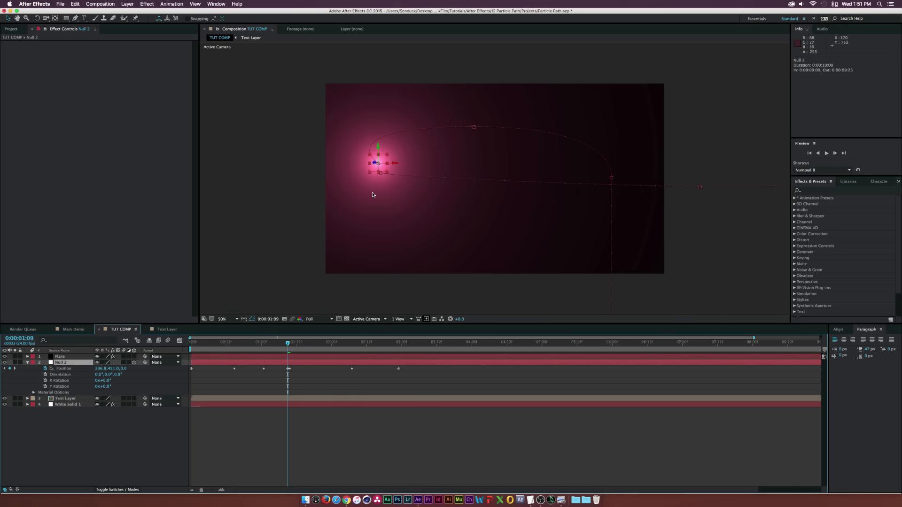
{"action": "key", "text": "equal"}
{"action": "key", "text": "equal"}
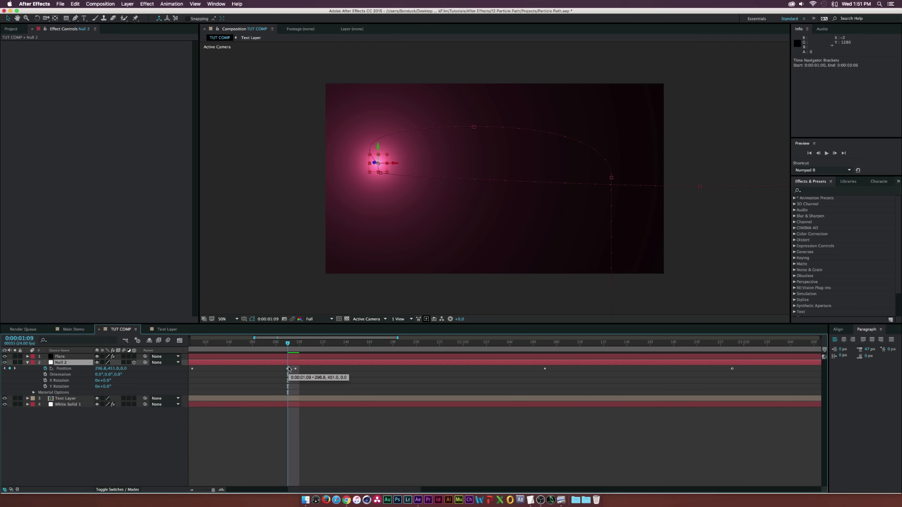
{"action": "key", "text": "super+z"}
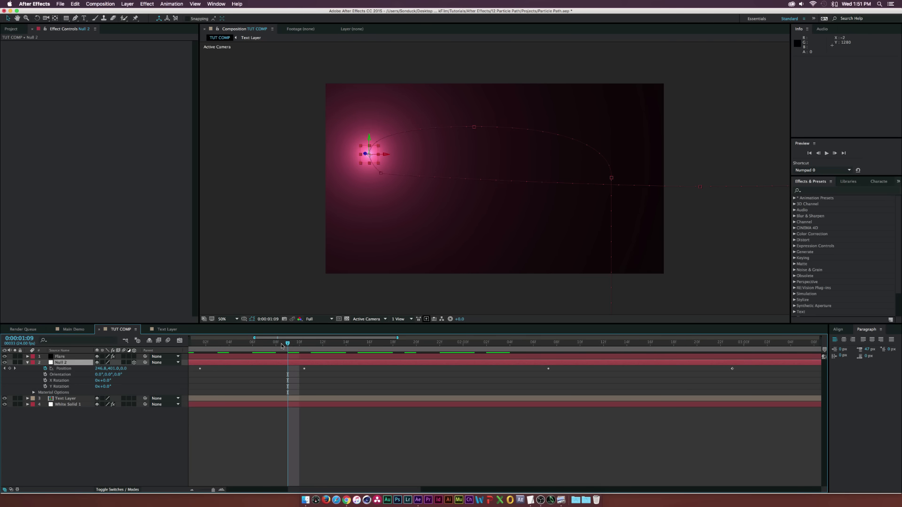
At 0:00:01:02, turn off Optical Flares on the Flare layer and add a Lens Flare effect to it
{"action": "left_click_drag", "start_coordinate": [282, 346], "coordinate": [254, 346]}
{"action": "key", "text": "minus"}
{"action": "key", "text": "minus"}
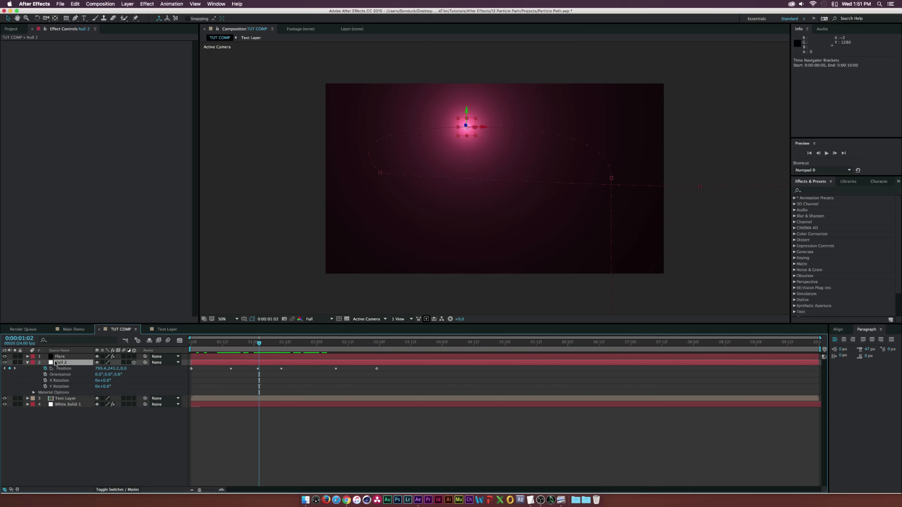
{"action": "left_click", "coordinate": [60, 357]}
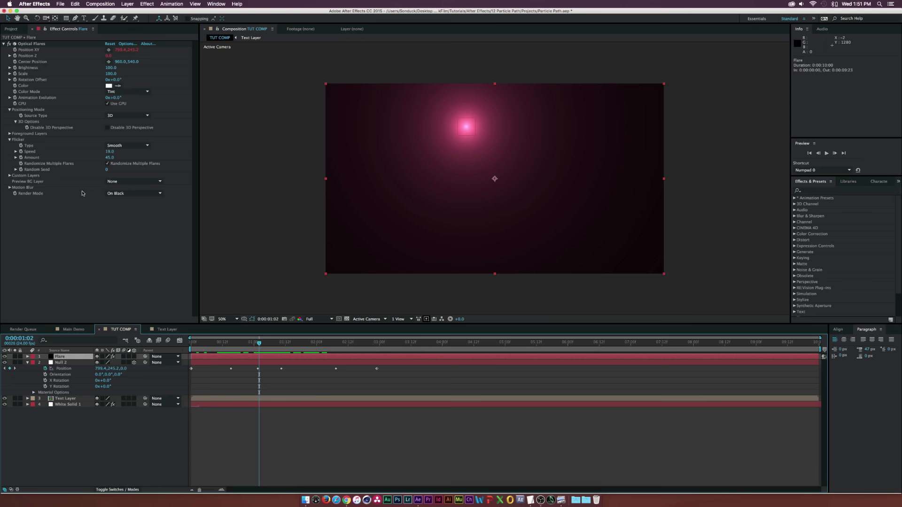
{"action": "left_click", "coordinate": [9, 44]}
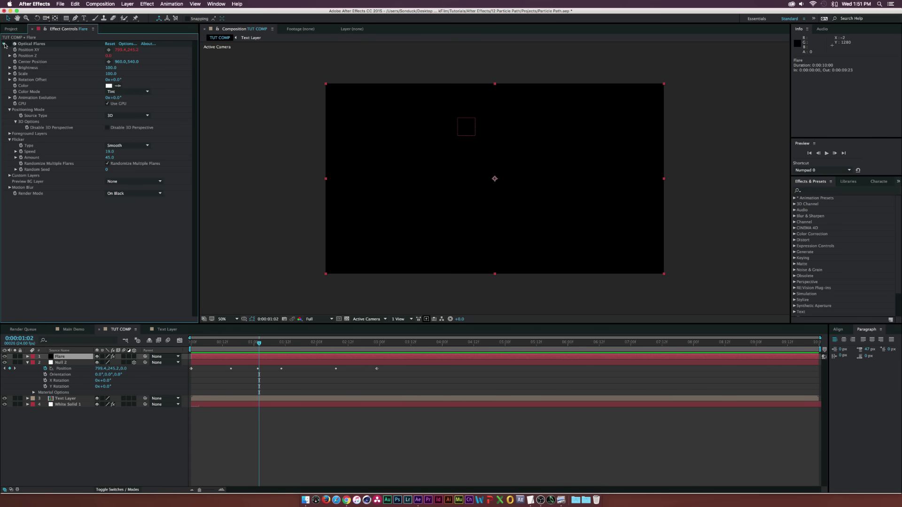
{"action": "left_click", "coordinate": [4, 45]}
{"action": "left_click", "coordinate": [147, 4]}
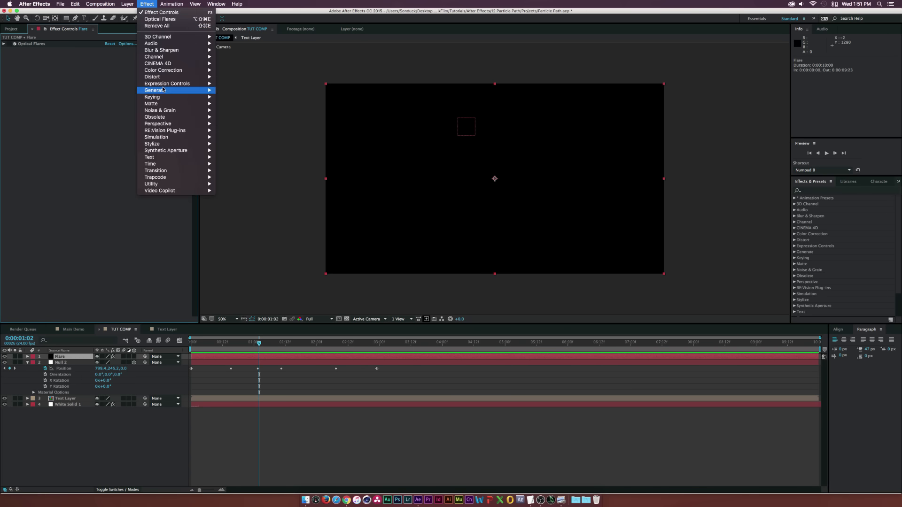
{"action": "mouse_move", "coordinate": [188, 90]}
{"action": "left_click", "coordinate": [242, 217]}
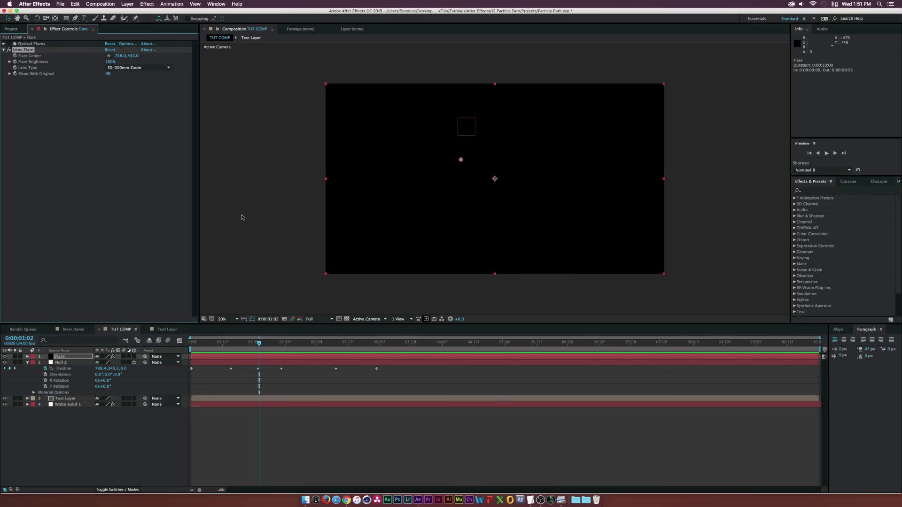
Set the Lens Flare's lens type to 105mm Prime and its flare brightness to 15%
{"action": "left_click", "coordinate": [137, 67]}
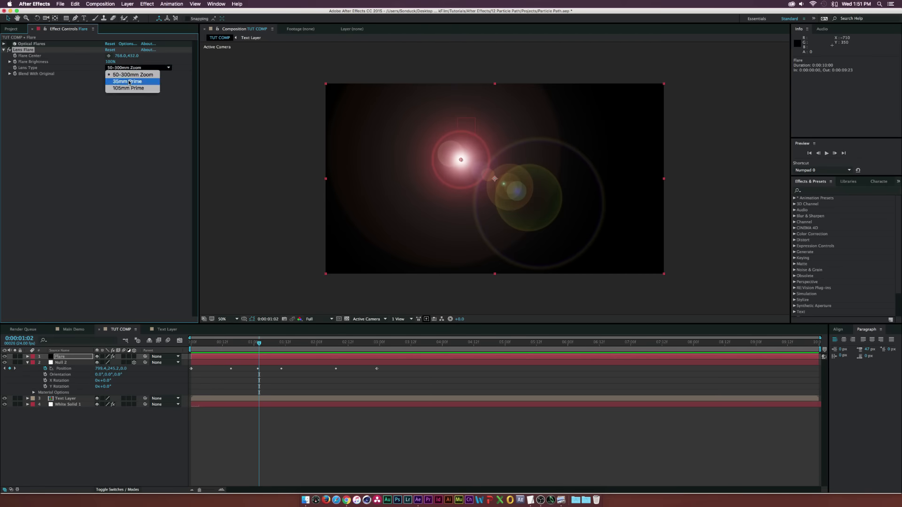
{"action": "left_click", "coordinate": [116, 82]}
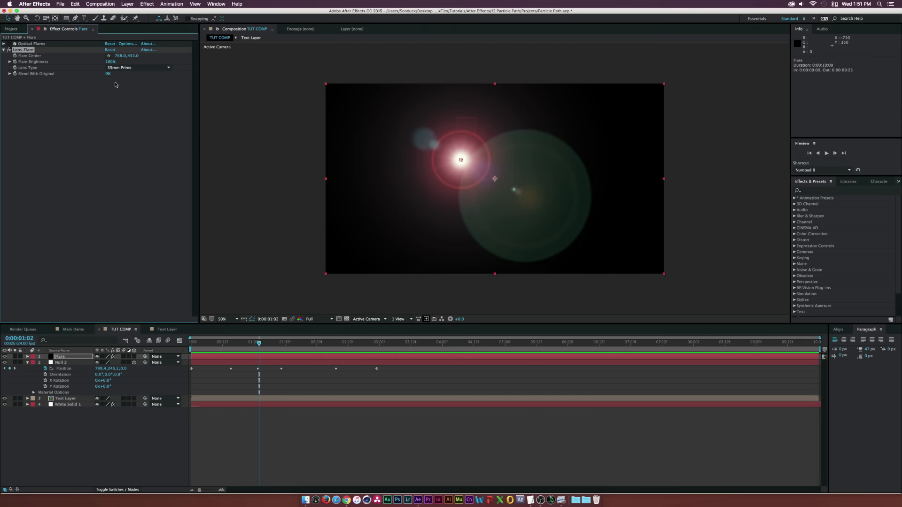
{"action": "left_click", "coordinate": [120, 68]}
{"action": "left_click", "coordinate": [123, 86]}
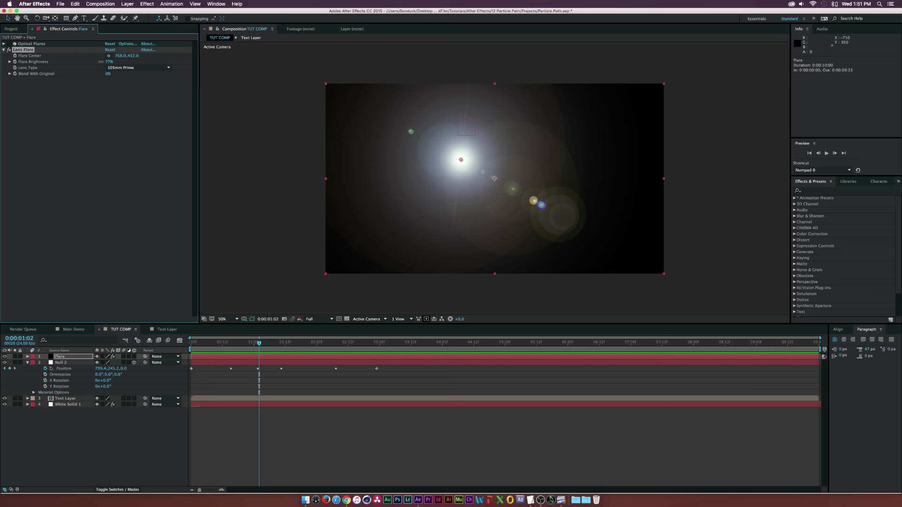
{"action": "left_click_drag", "start_coordinate": [101, 62], "coordinate": [81, 62]}
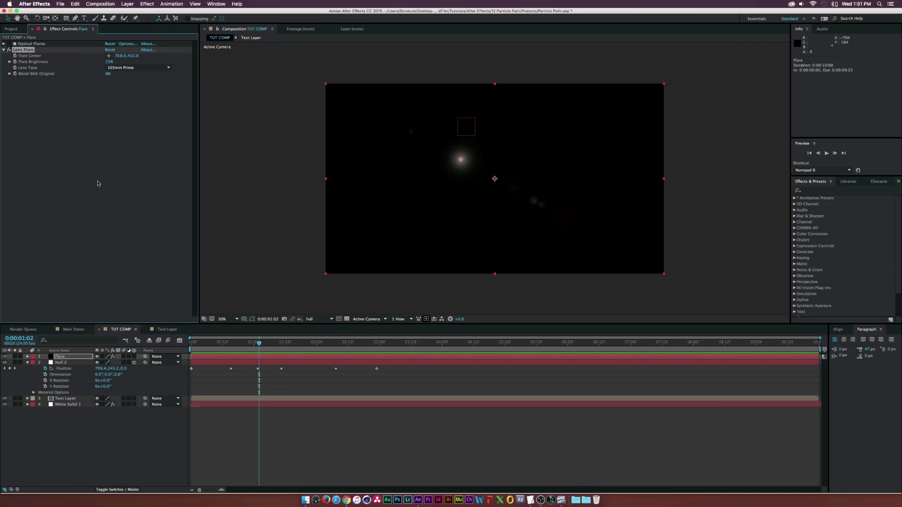
Link the Lens Flare's Flare Center to Null 2's position with an expression and scrub to 0:00:01:12 to check it
{"action": "left_click", "coordinate": [15, 55], "text": "alt"}
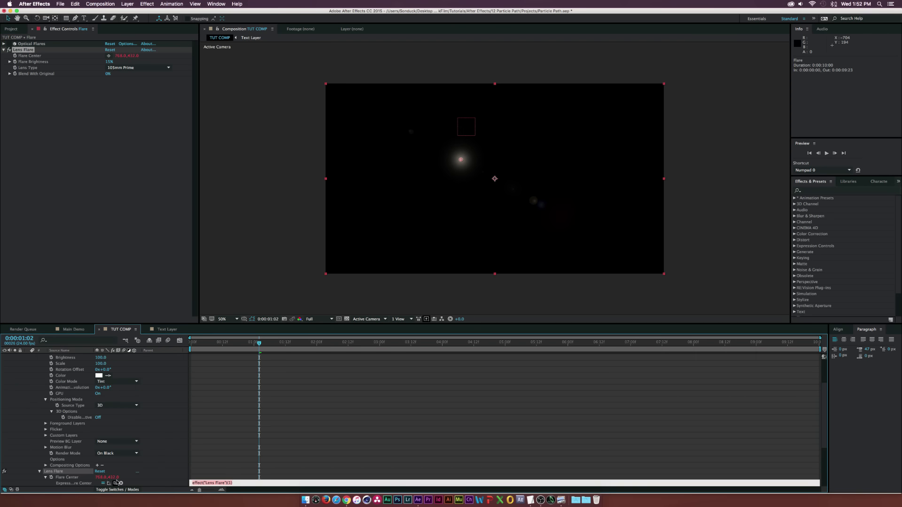
{"action": "scroll", "coordinate": [119, 455], "scroll_direction": "down", "scroll_amount": 3}
{"action": "scroll", "coordinate": [119, 455], "scroll_direction": "down", "scroll_amount": 3}
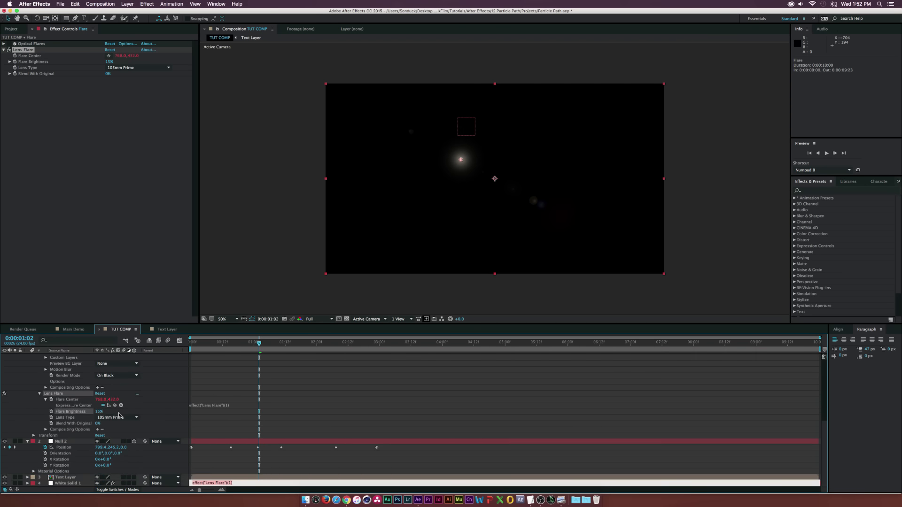
{"action": "left_click_drag", "start_coordinate": [114, 405], "coordinate": [72, 448]}
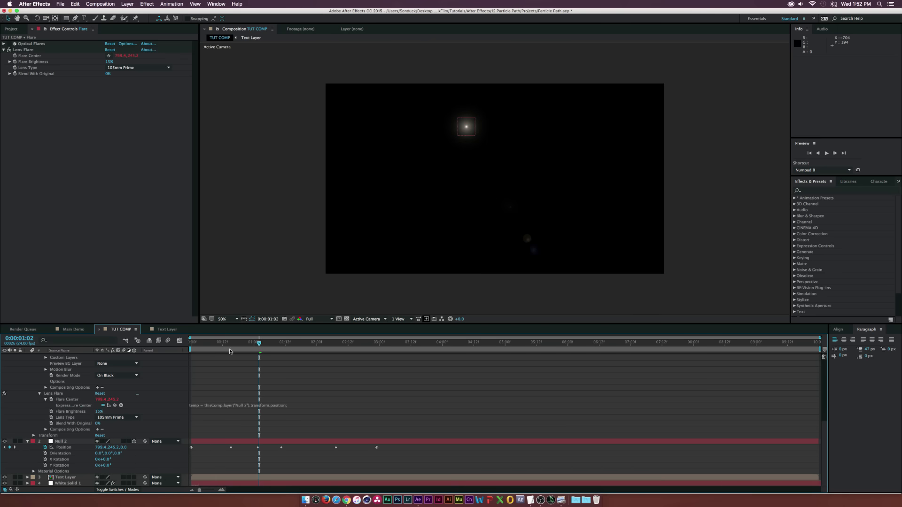
{"action": "left_click_drag", "start_coordinate": [259, 342], "coordinate": [285, 342]}
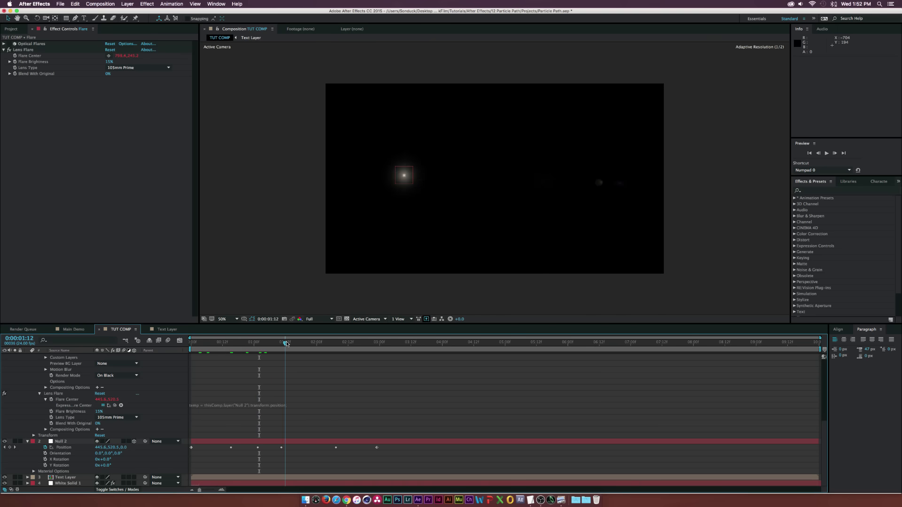
{"action": "scroll", "coordinate": [39, 400], "scroll_direction": "up", "scroll_amount": 10}
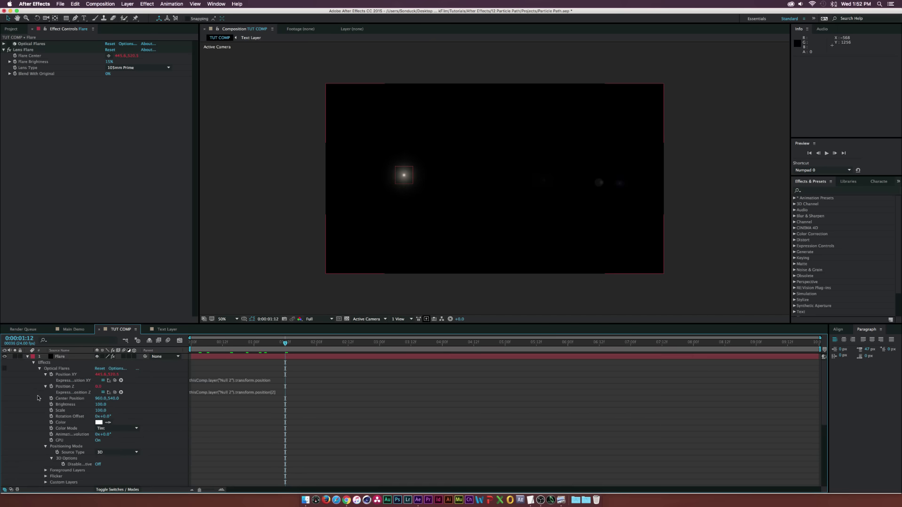
{"action": "left_click", "coordinate": [28, 357]}
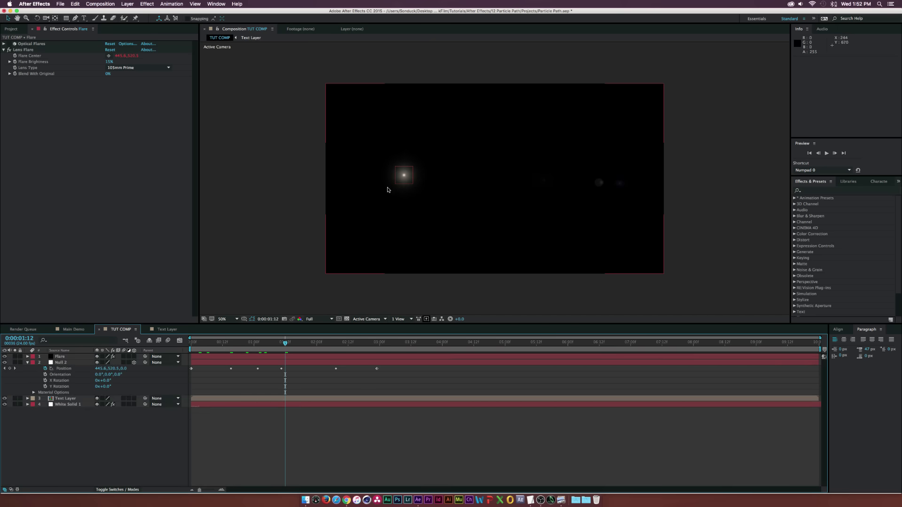
Add a Curves color correction effect to the Flare layer
{"action": "left_click", "coordinate": [98, 136]}
{"action": "left_click", "coordinate": [147, 4]}
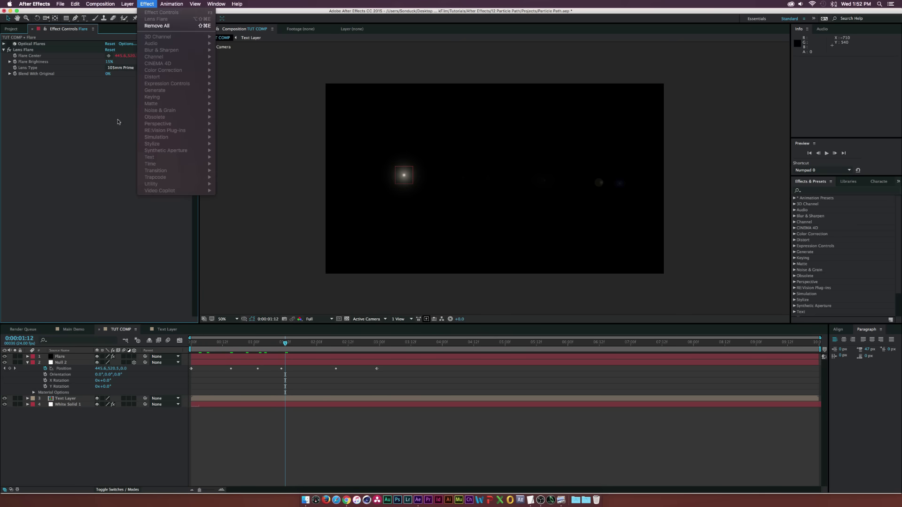
{"action": "left_click", "coordinate": [147, 3]}
{"action": "left_click", "coordinate": [65, 356]}
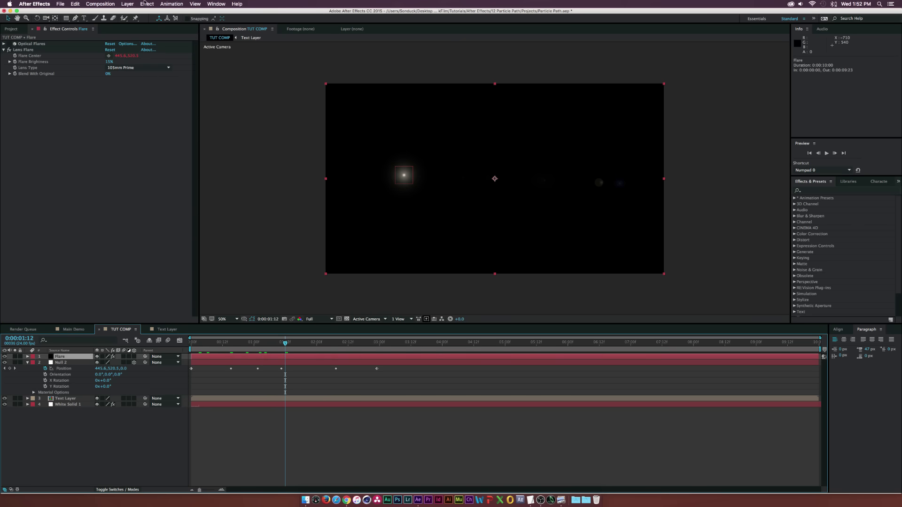
{"action": "left_click", "coordinate": [145, 4]}
{"action": "left_click", "coordinate": [145, 4]}
{"action": "left_click", "coordinate": [145, 4]}
{"action": "mouse_move", "coordinate": [179, 70]}
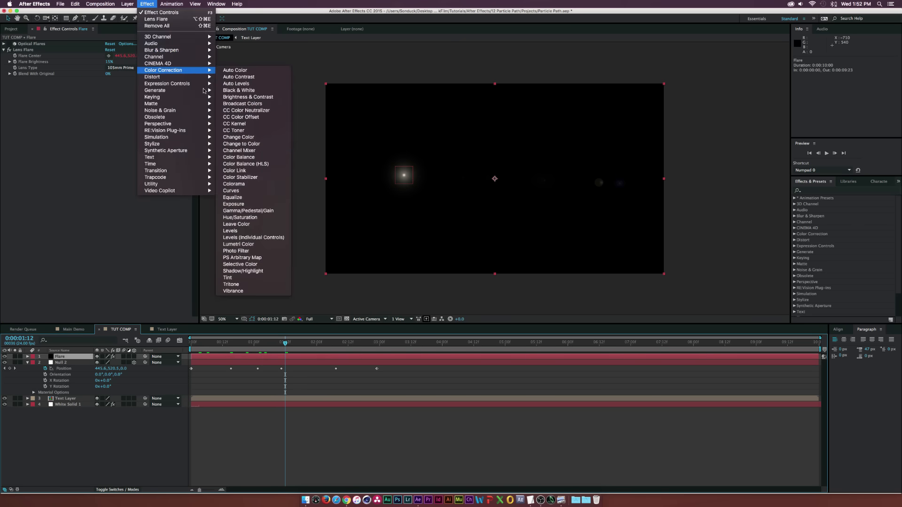
{"action": "left_click", "coordinate": [231, 190]}
Tint the lens flare pinkish red by raising the red curve and lowering the green curve
{"action": "left_click", "coordinate": [127, 86]}
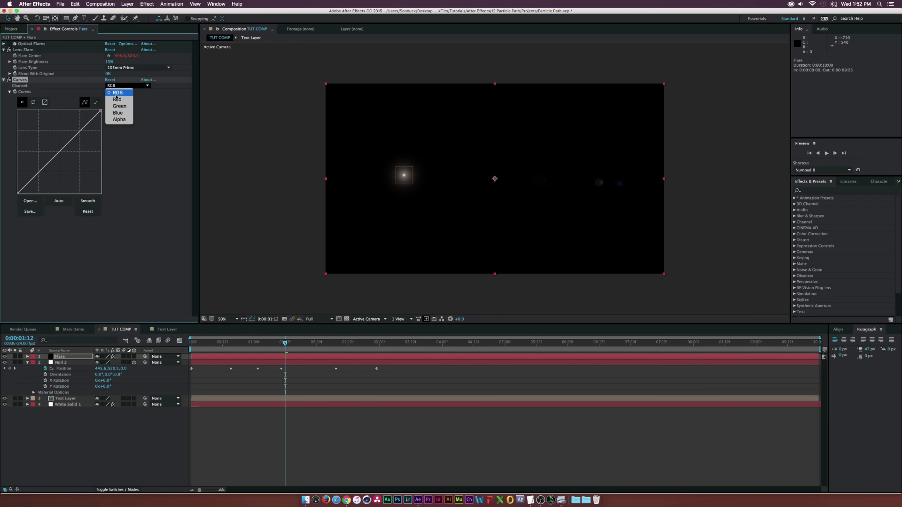
{"action": "left_click", "coordinate": [117, 99]}
{"action": "left_click_drag", "start_coordinate": [59, 151], "coordinate": [46, 136]}
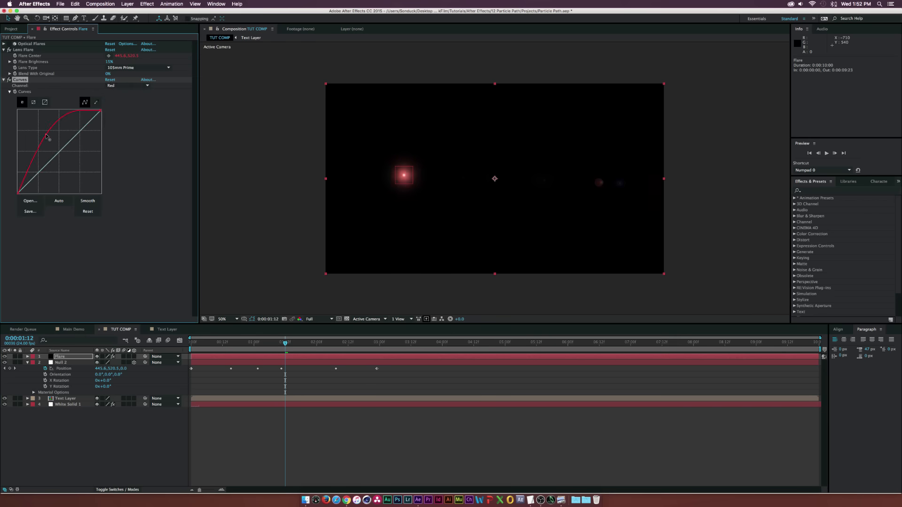
{"action": "left_click", "coordinate": [127, 85]}
{"action": "left_click_drag", "start_coordinate": [72, 143], "coordinate": [72, 157]}
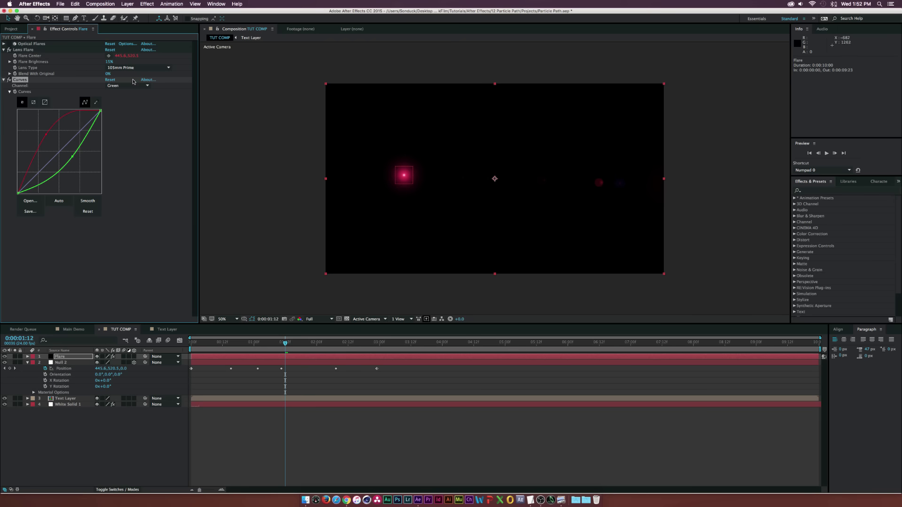
Animate the Lens Flare's brightness with the expression wiggle(2,30) and scrub to 0:00:01:15 to check the flicker
{"action": "left_click", "coordinate": [14, 61], "text": "alt"}
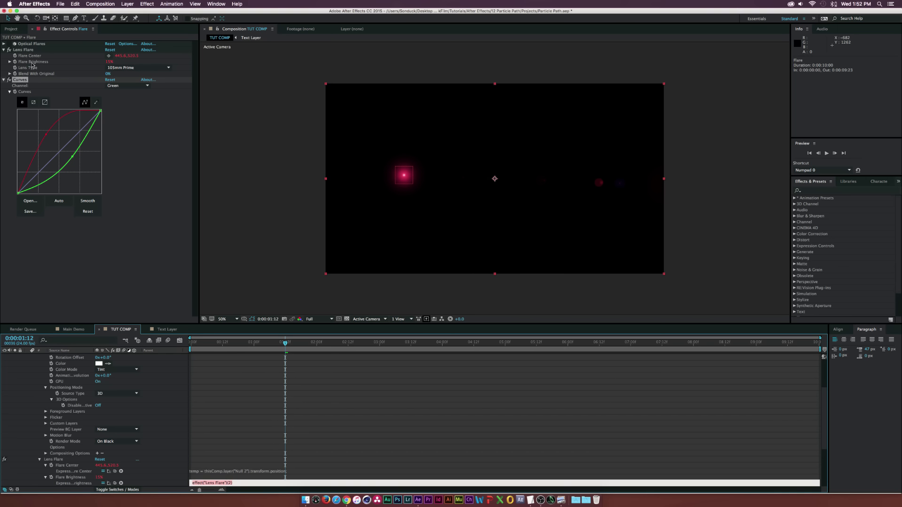
{"action": "type", "text": "wiggle(2,30"}
{"action": "left_click", "coordinate": [217, 429]}
{"action": "scroll", "coordinate": [215, 430], "scroll_direction": "down", "scroll_amount": 5}
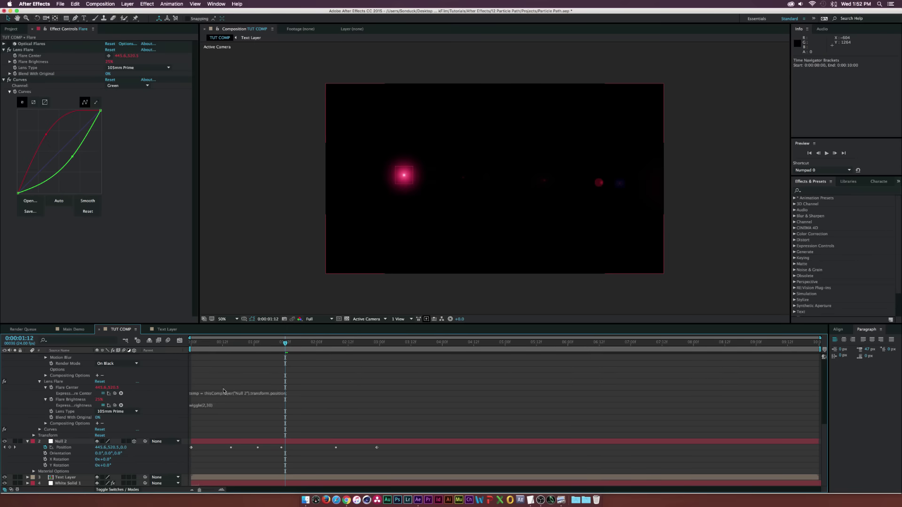
{"action": "left_click_drag", "start_coordinate": [224, 344], "coordinate": [293, 345]}
{"action": "scroll", "coordinate": [115, 374], "scroll_direction": "up", "scroll_amount": 10}
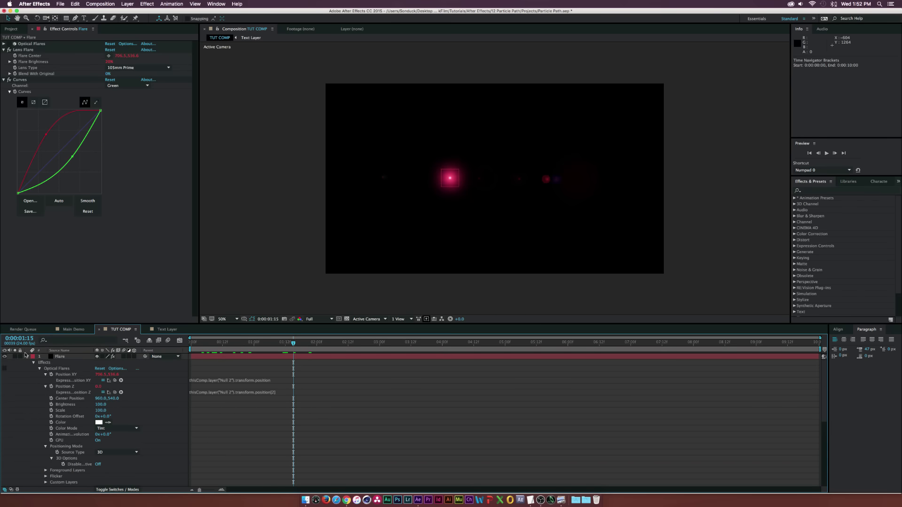
{"action": "left_click", "coordinate": [28, 357]}
Set the Flare layer's blending mode to Add and scrub to 0:00:01:13 to view it over the text
{"action": "left_click", "coordinate": [66, 357]}
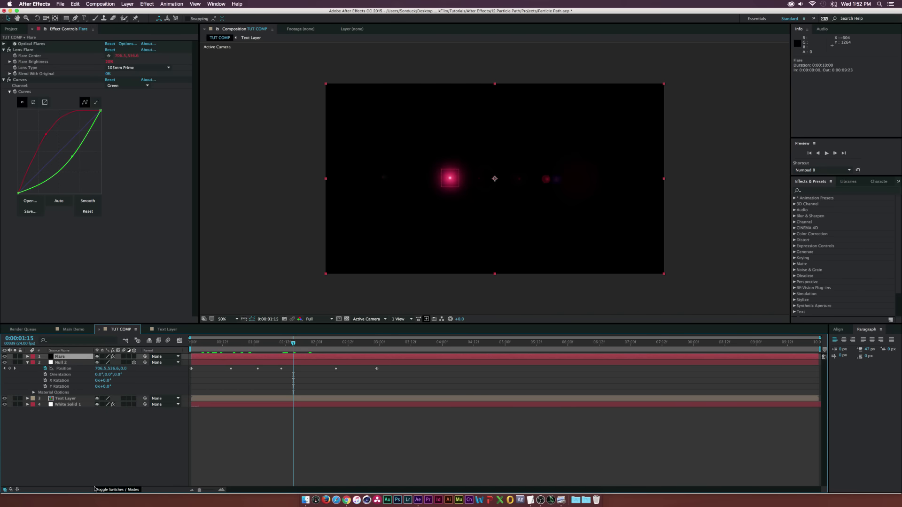
{"action": "left_click", "coordinate": [110, 490]}
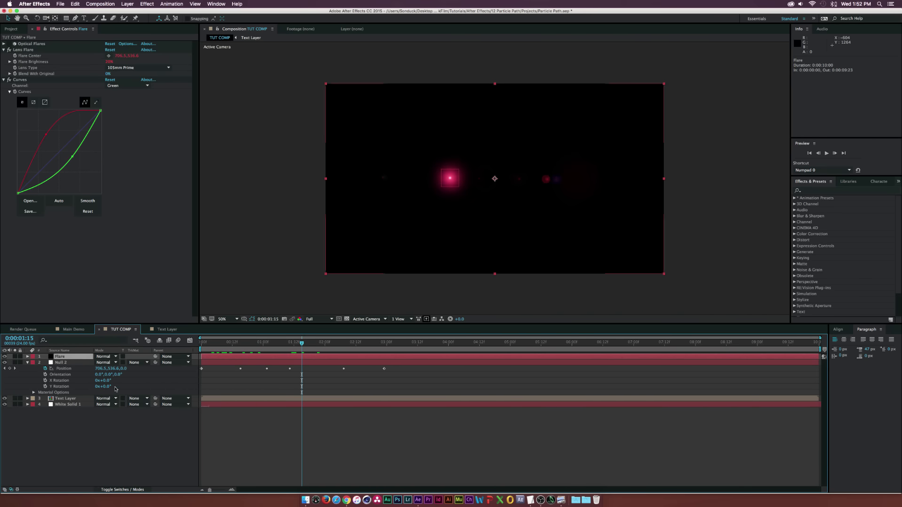
{"action": "left_click", "coordinate": [107, 357]}
{"action": "left_click", "coordinate": [106, 279]}
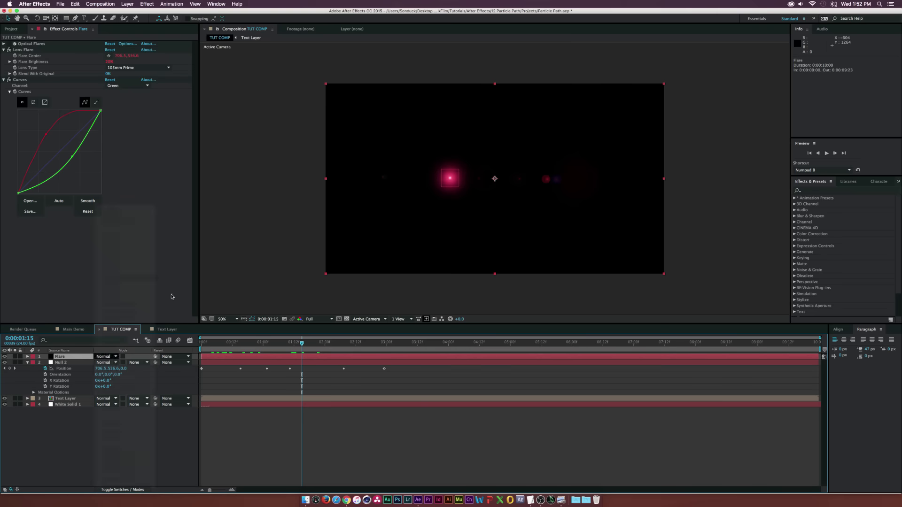
{"action": "mouse_move", "coordinate": [303, 345]}
{"action": "left_mouse_down"}
{"action": "mouse_move", "coordinate": [204, 345]}
{"action": "mouse_move", "coordinate": [306, 349]}
{"action": "mouse_move", "coordinate": [296, 351]}
{"action": "left_mouse_up"}
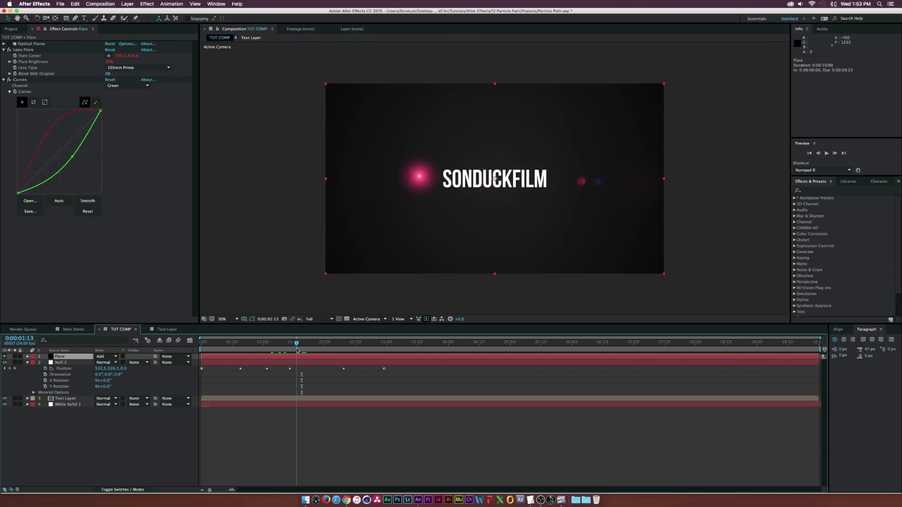
Turn off the Lens Flare and Curves effects on the Flare layer and turn Optical Flares back on
{"action": "left_click", "coordinate": [10, 50]}
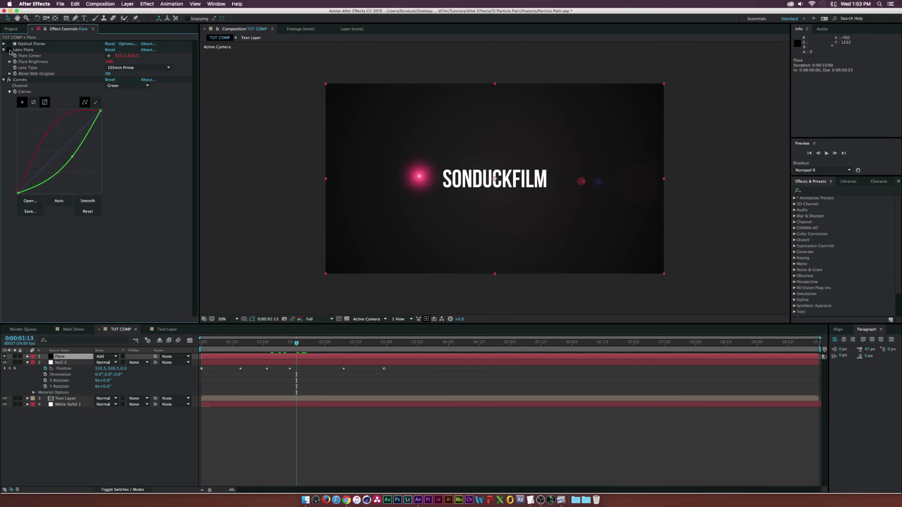
{"action": "left_click", "coordinate": [8, 80]}
{"action": "left_click", "coordinate": [9, 44]}
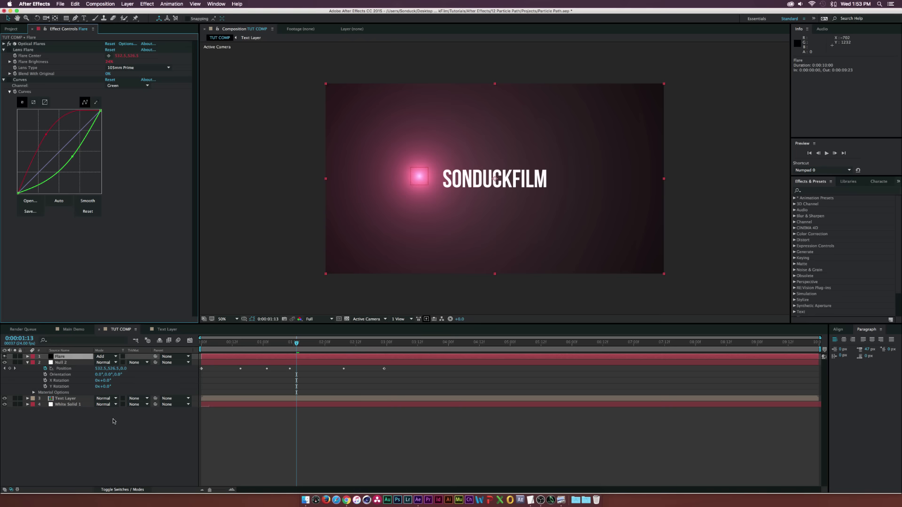
Collapse the Null 2 layer's properties and create a black 1920 x 1080 px solid named Particles
{"action": "left_click", "coordinate": [27, 362]}
{"action": "left_click", "coordinate": [72, 421]}
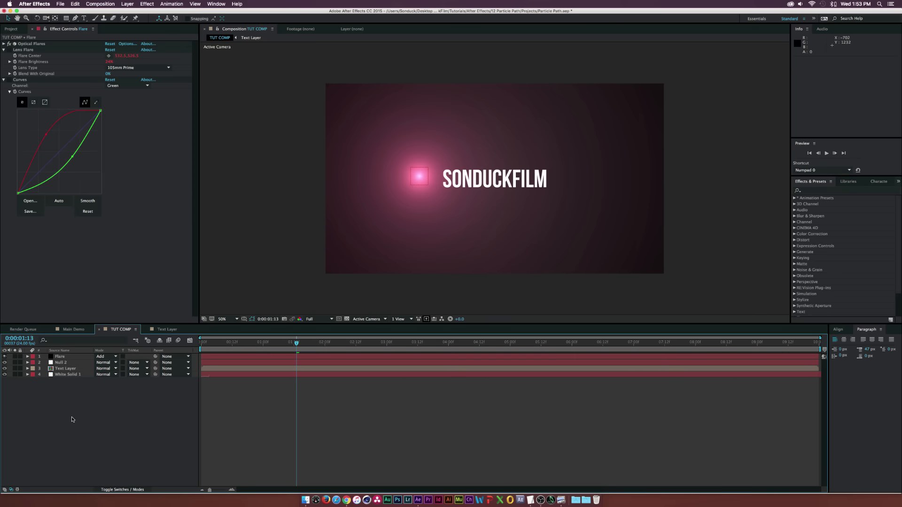
{"action": "key", "text": "super+y"}
{"action": "type", "text": "Particles"}
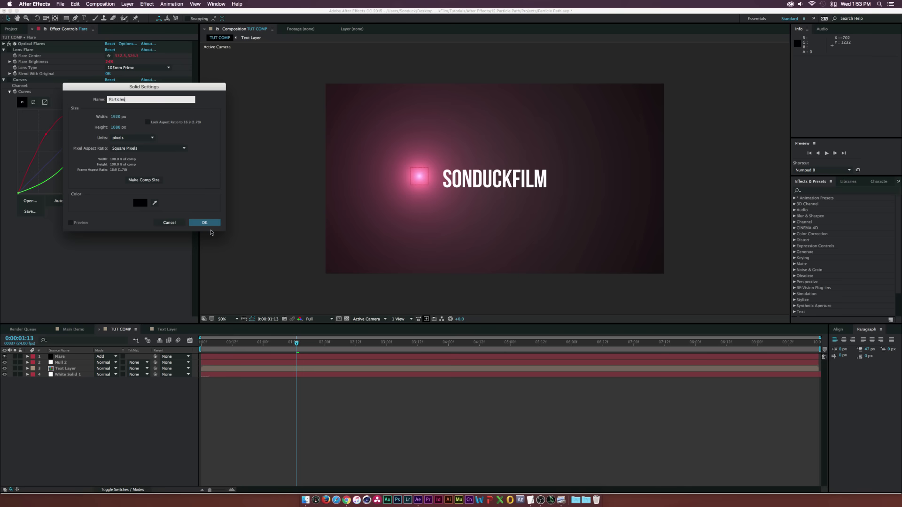
{"action": "key", "text": "Return"}
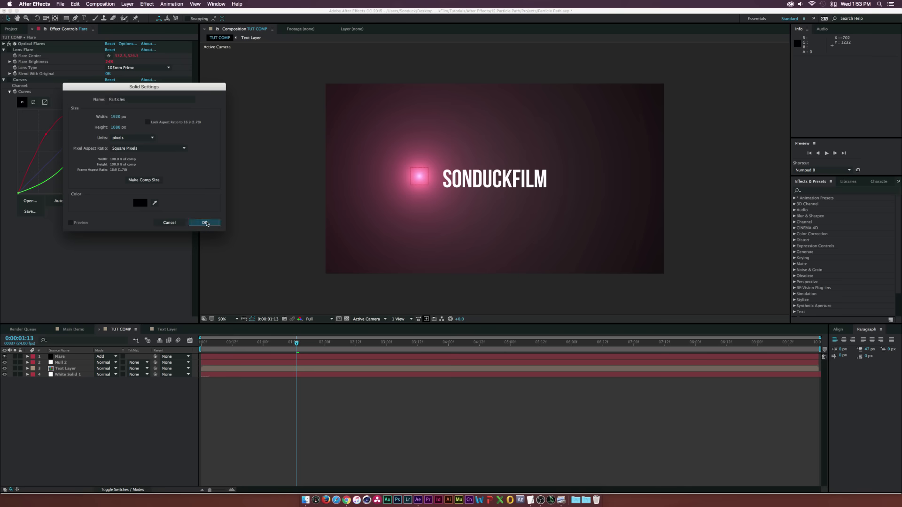
Apply CC Particle World to the Particles layer and turn off all its grid and guide displays, including Position, Radius, Motion Path, Grid, Horizon and Axis Box
{"action": "left_click", "coordinate": [146, 4]}
{"action": "mouse_move", "coordinate": [174, 138]}
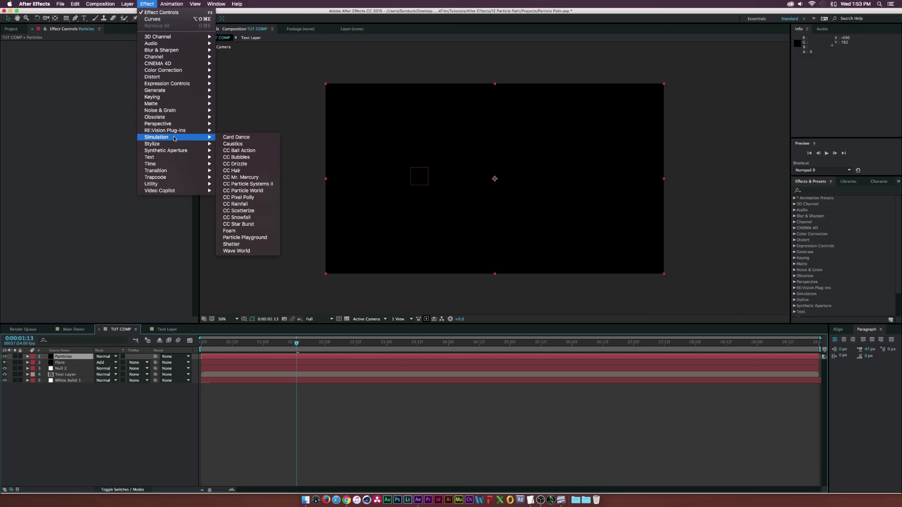
{"action": "left_click", "coordinate": [258, 191]}
{"action": "left_click", "coordinate": [15, 48]}
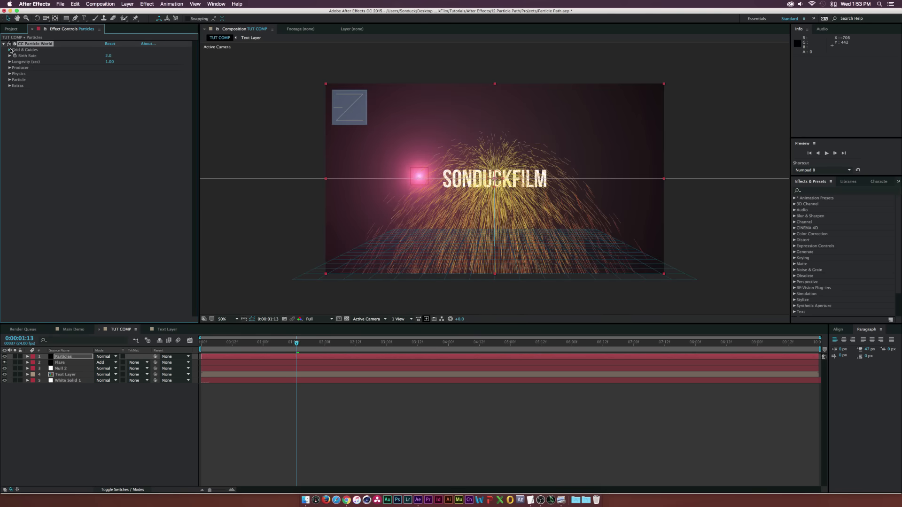
{"action": "left_click_drag", "start_coordinate": [109, 57], "coordinate": [107, 115]}
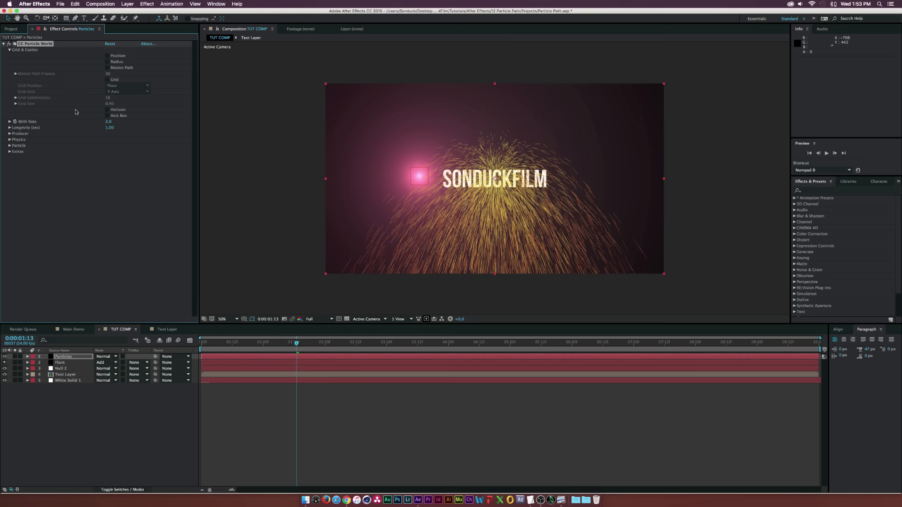
Set the particles' Velocity and Gravity to 0 in the CC Particle World physics settings
{"action": "left_click", "coordinate": [9, 140]}
{"action": "left_click", "coordinate": [109, 151]}
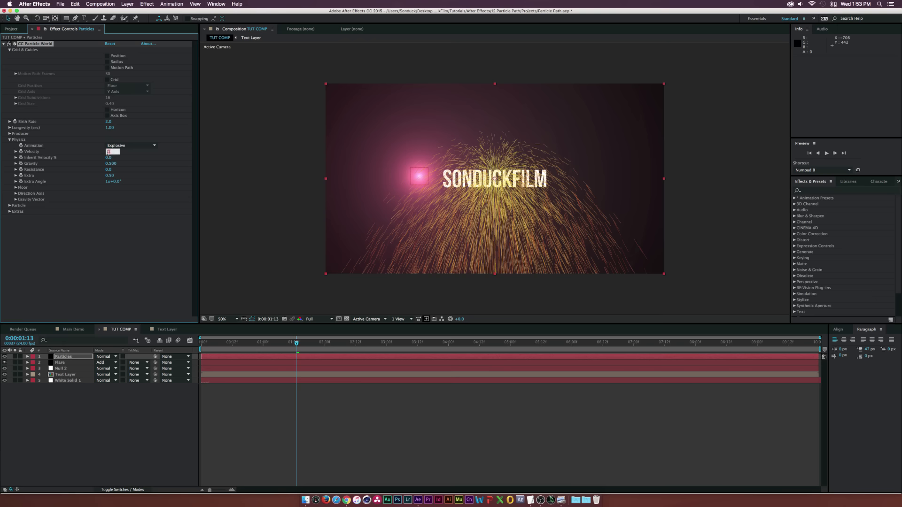
{"action": "type", "text": "0"}
{"action": "key", "text": "Return"}
{"action": "left_click", "coordinate": [111, 164]}
{"action": "type", "text": "0"}
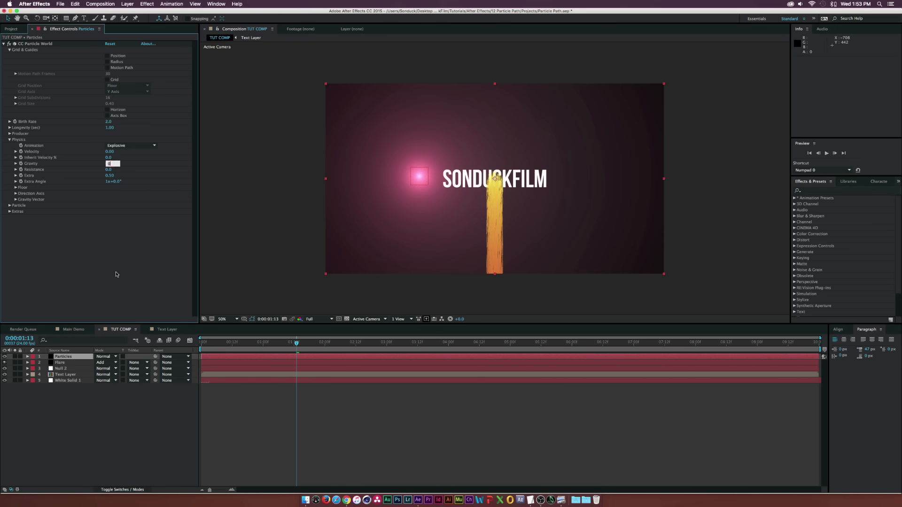
{"action": "key", "text": "Return"}
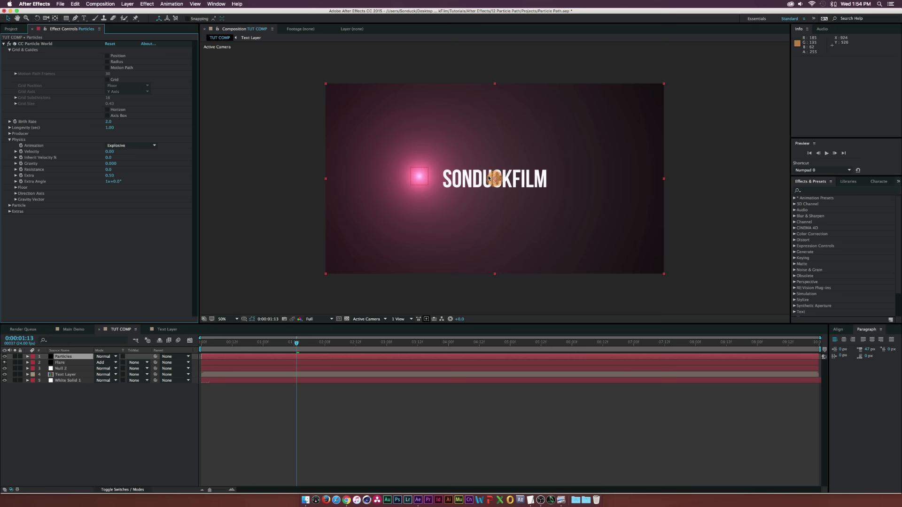
Set the particle producer's Radius X to 0.010, Radius Y to 0 and Radius Z to 0.010
{"action": "left_click", "coordinate": [8, 134]}
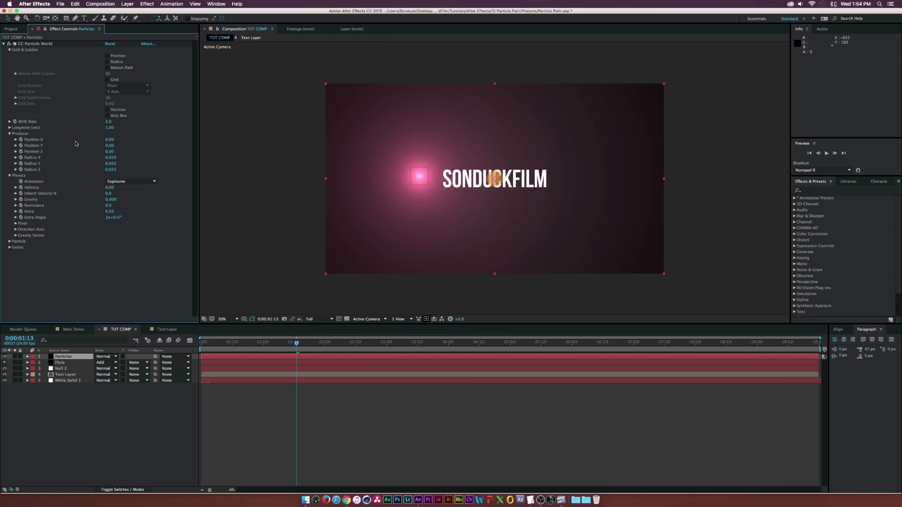
{"action": "left_click", "coordinate": [112, 158]}
{"action": "type", "text": "1"}
{"action": "left_click", "coordinate": [111, 170]}
{"action": "type", "text": "."}
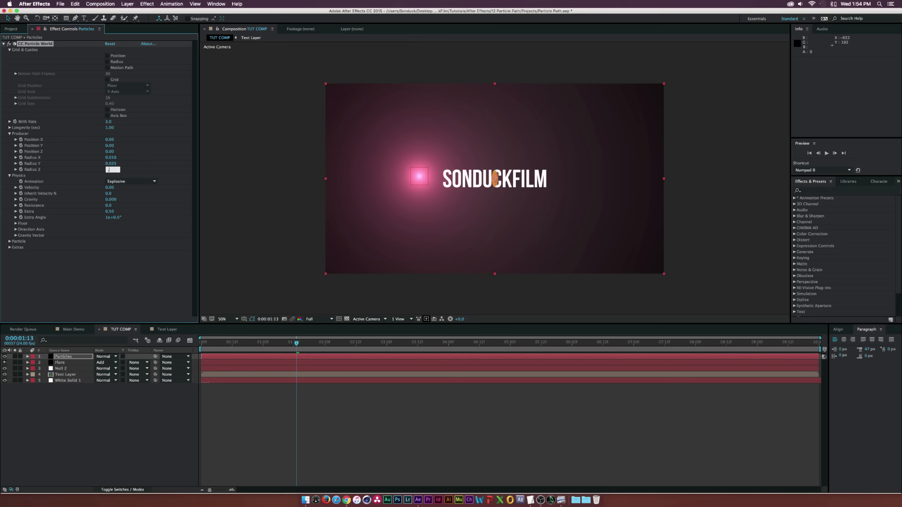
{"action": "left_click", "coordinate": [111, 164]}
{"action": "type", "text": "0"}
{"action": "left_click", "coordinate": [107, 264]}
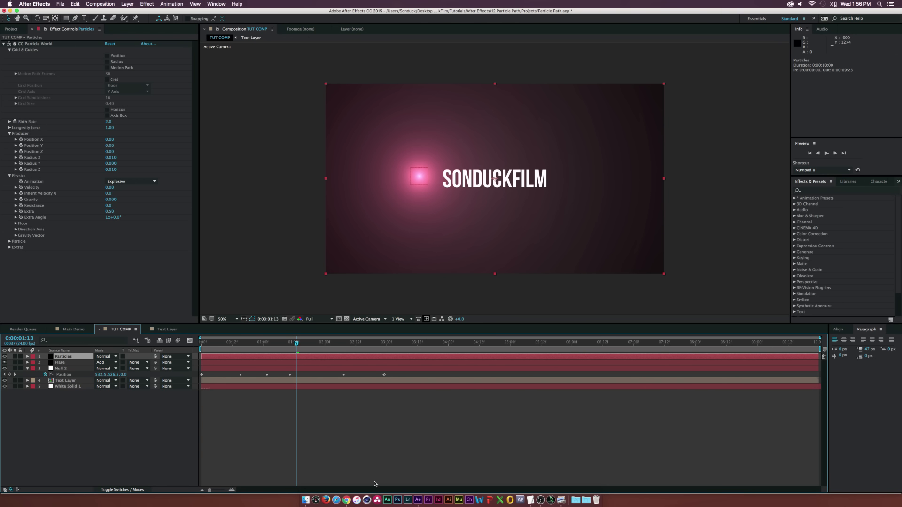
Copy the position[0] tracking expression from the TextEdit note and paste it as the producer's Position X expression in After Effects
{"action": "left_click", "coordinate": [530, 500], "text": "alt"}
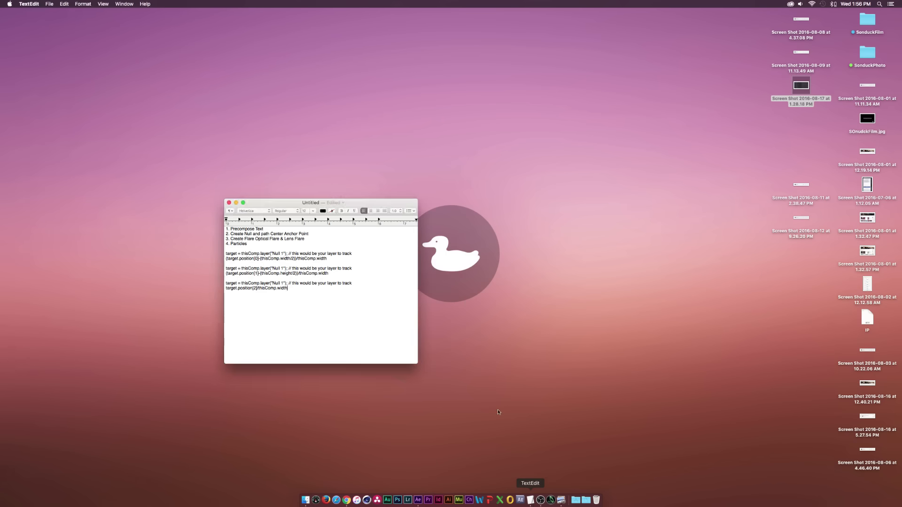
{"action": "left_click_drag", "start_coordinate": [338, 257], "coordinate": [217, 255]}
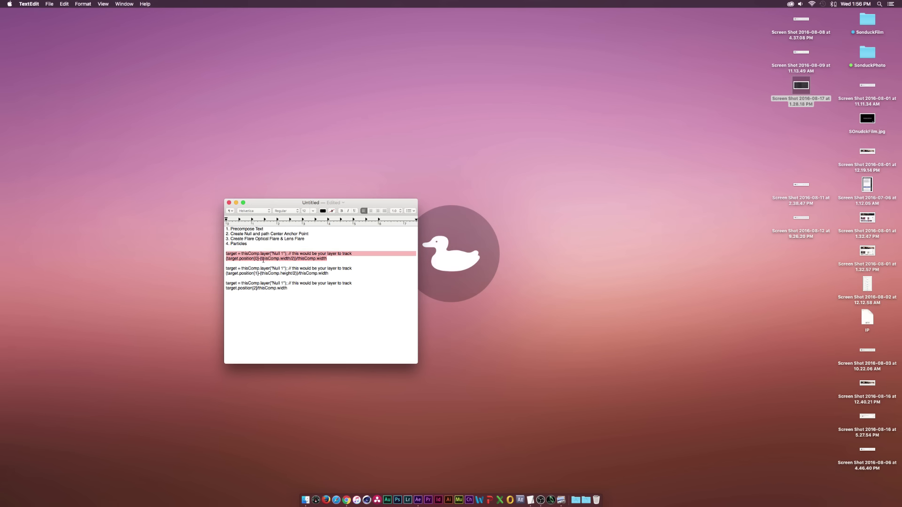
{"action": "left_click", "coordinate": [418, 500]}
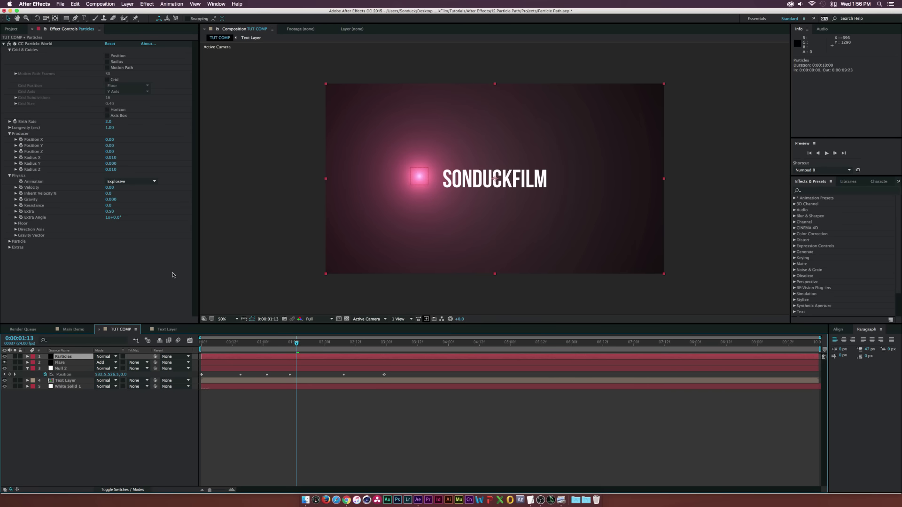
{"action": "left_click", "coordinate": [20, 139], "text": "alt"}
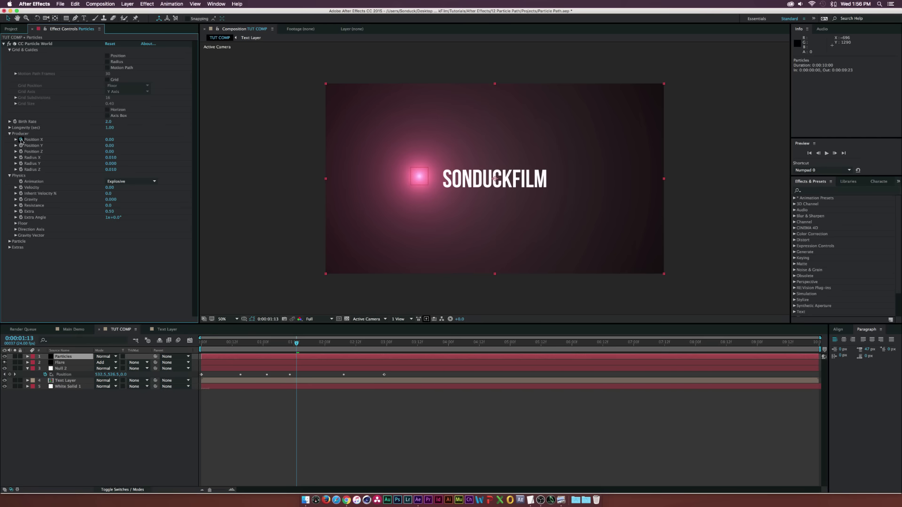
{"action": "key", "text": "super+v"}
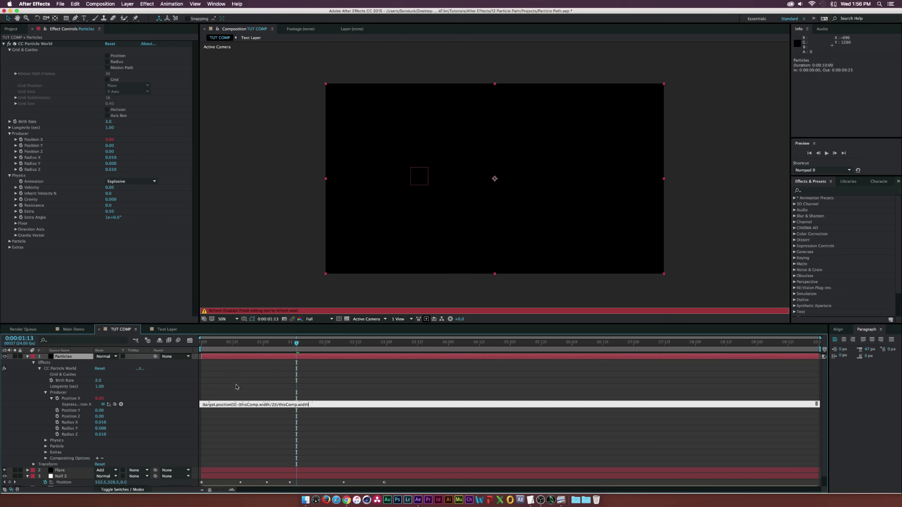
{"action": "left_click", "coordinate": [236, 381]}
Change the layer referenced in the Position X expression to "Null 2"
{"action": "left_click", "coordinate": [241, 406]}
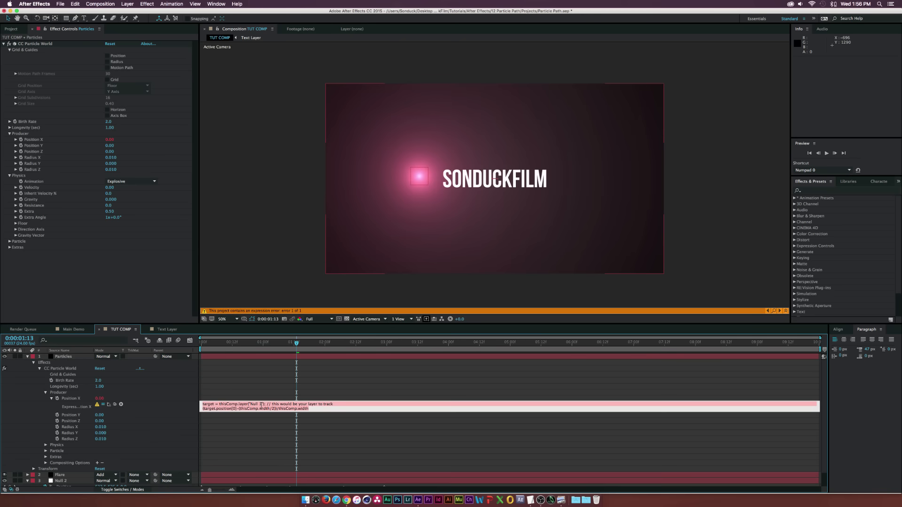
{"action": "left_click", "coordinate": [264, 404]}
{"action": "key", "text": "BackSpace"}
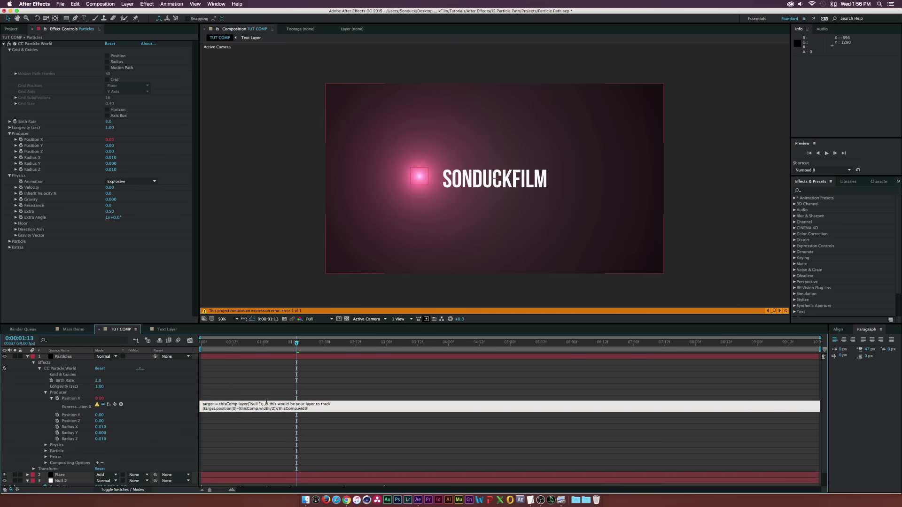
{"action": "type", "text": "2"}
{"action": "left_click", "coordinate": [265, 394]}
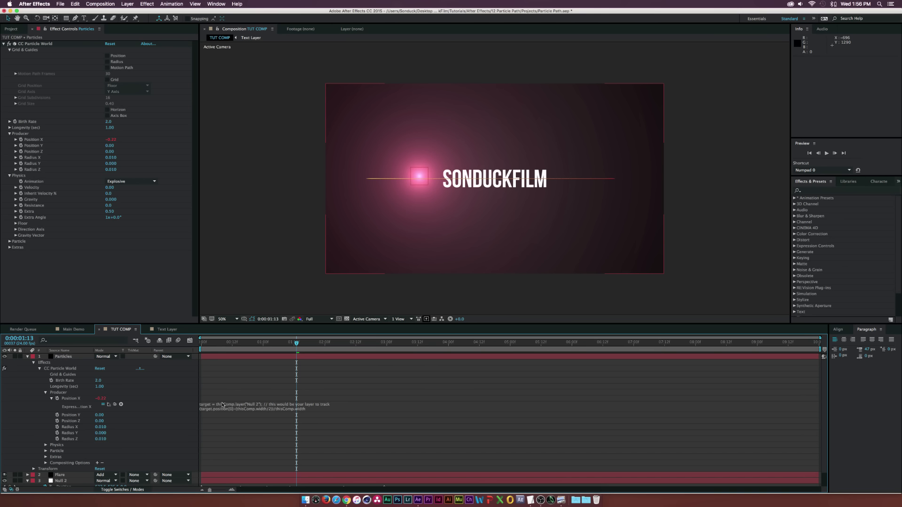
Copy the position[1] tracking expression from the TextEdit note into the producer's Position Y in After Effects and point it to "Null 2"
{"action": "left_click", "coordinate": [530, 500]}
{"action": "left_click_drag", "start_coordinate": [327, 274], "coordinate": [219, 264]}
{"action": "left_click", "coordinate": [418, 500]}
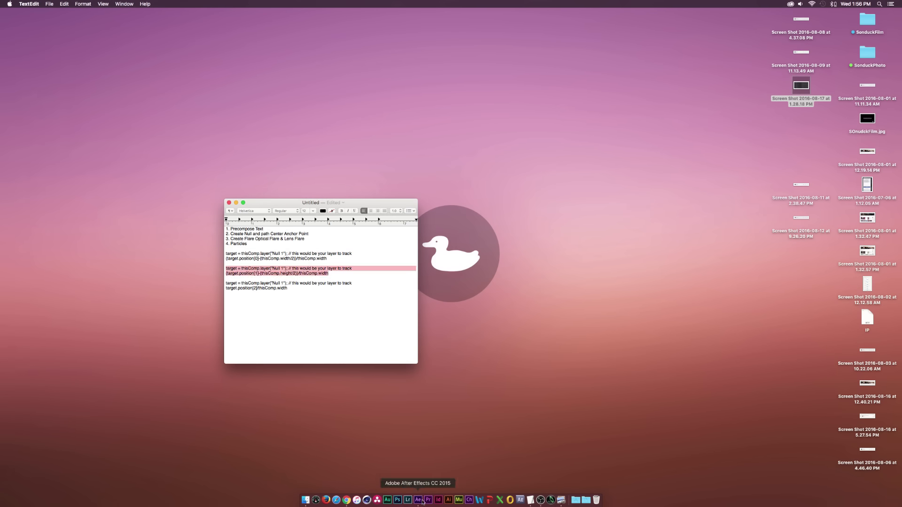
{"action": "left_click", "coordinate": [57, 415], "text": "alt"}
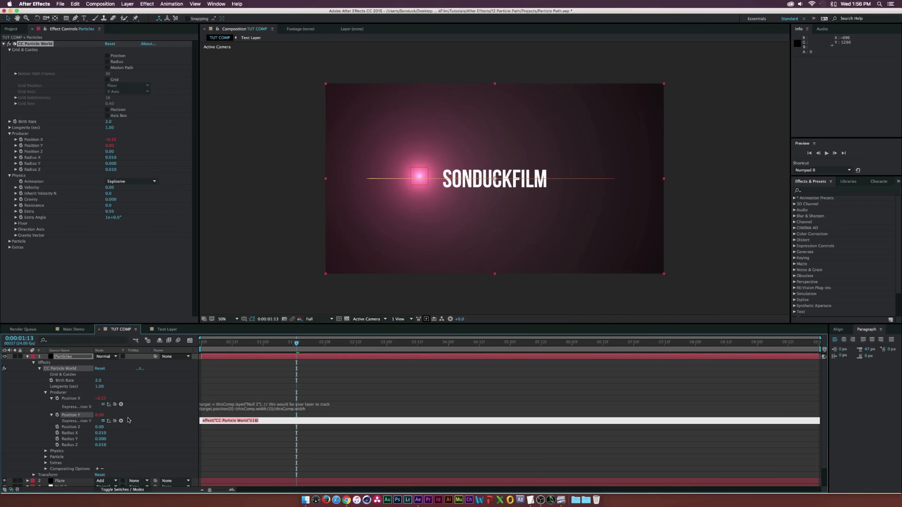
{"action": "type", "text": "target = thisComp.layer(\"Null 1\"); // this would be your layer to track (target.position[1]-(thisComp.height/2))/thisComp.height"}
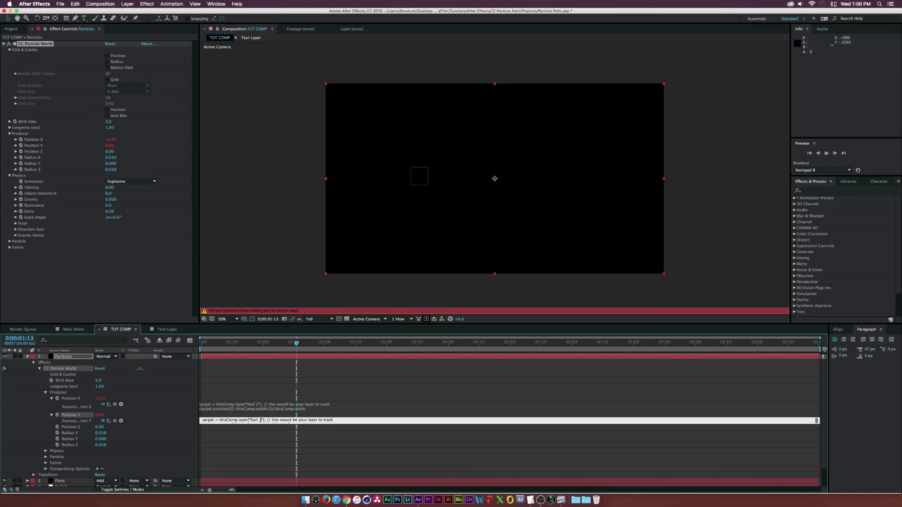
{"action": "type", "text": "2"}
{"action": "left_click", "coordinate": [198, 471]}
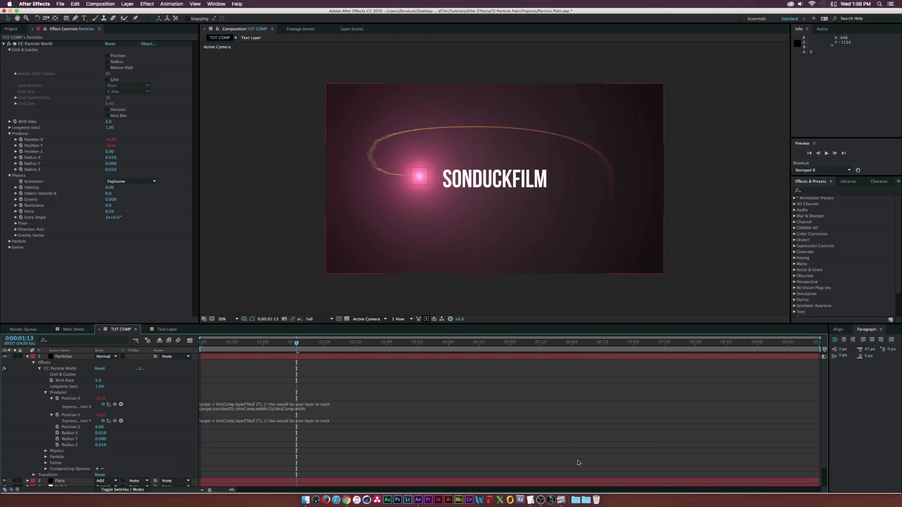
Copy the position[2] expression from the TextEdit note into Position Z in After Effects, pointing to "Null 2", and preview the trail to 0:00:01:15
{"action": "left_click", "coordinate": [530, 500]}
{"action": "left_click_drag", "start_coordinate": [226, 283], "coordinate": [361, 360]}
{"action": "left_click", "coordinate": [419, 500]}
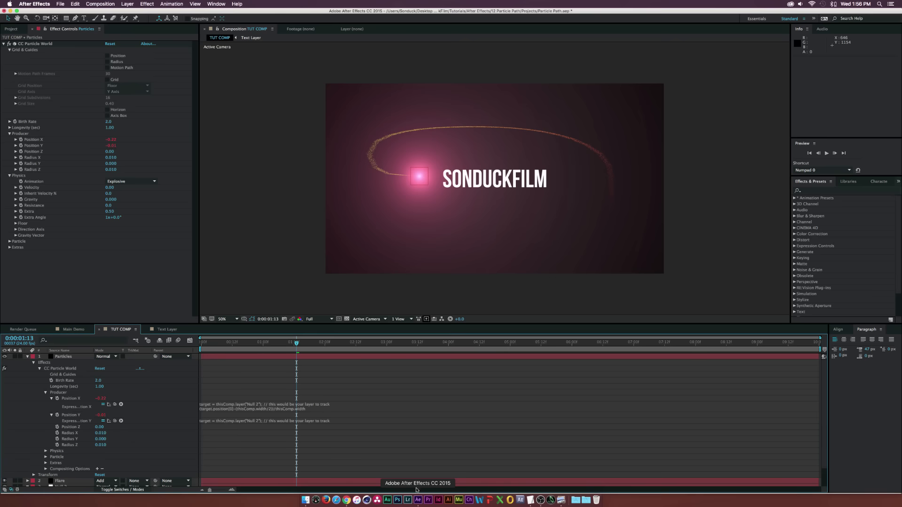
{"action": "left_click", "coordinate": [57, 427], "text": "alt"}
{"action": "type", "text": "target = thisComp.layer(\"Null 2\"); // this would be your layer to track target.position[2]/thisComp.width"}
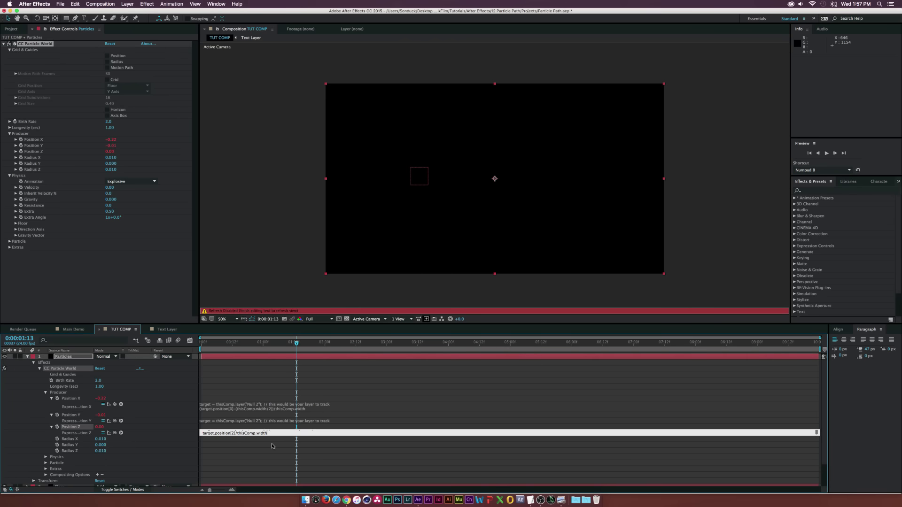
{"action": "scroll", "coordinate": [272, 435], "scroll_direction": "up", "scroll_amount": 2}
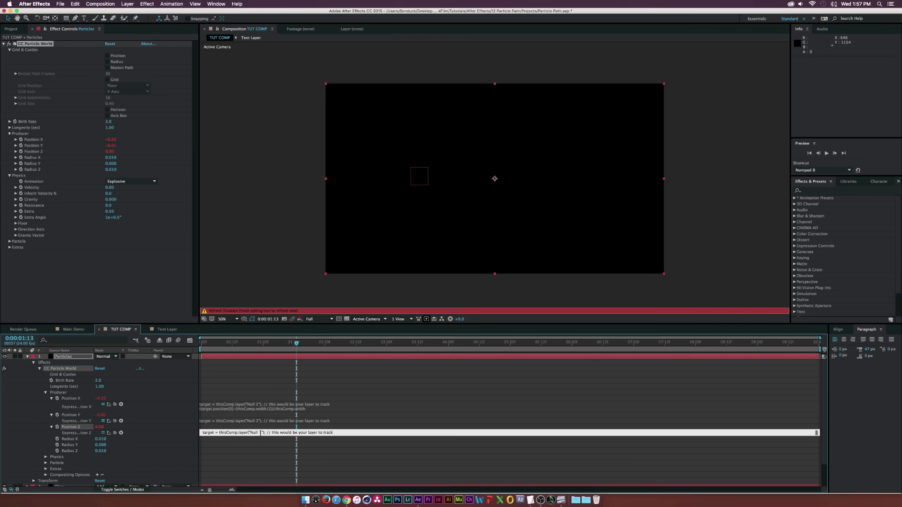
{"action": "left_click", "coordinate": [263, 433]}
{"action": "left_click", "coordinate": [260, 444]}
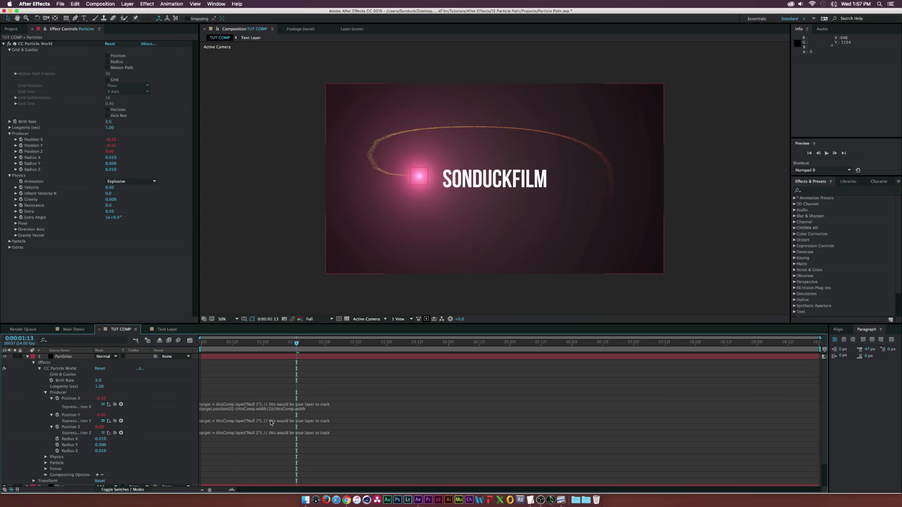
{"action": "key", "text": "space"}
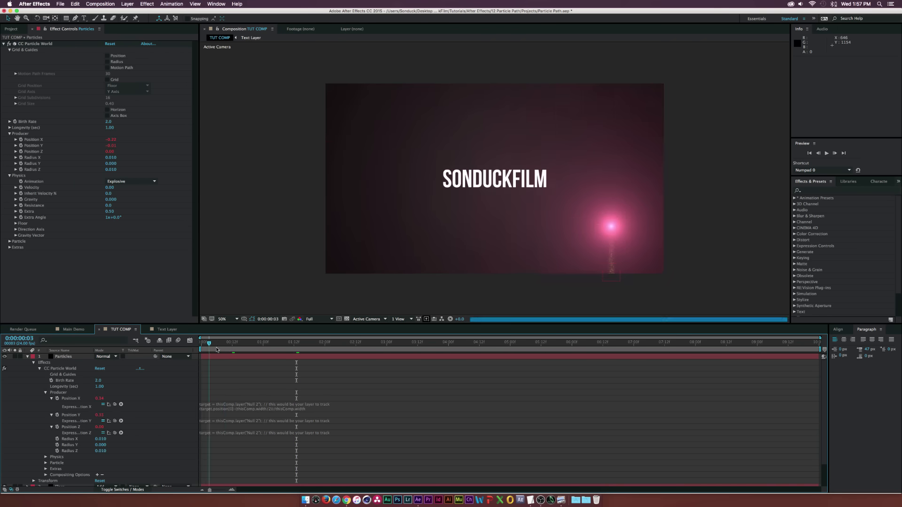
{"action": "mouse_move", "coordinate": [289, 349]}
{"action": "left_mouse_down"}
{"action": "mouse_move", "coordinate": [331, 353]}
{"action": "mouse_move", "coordinate": [302, 355]}
{"action": "left_mouse_up"}
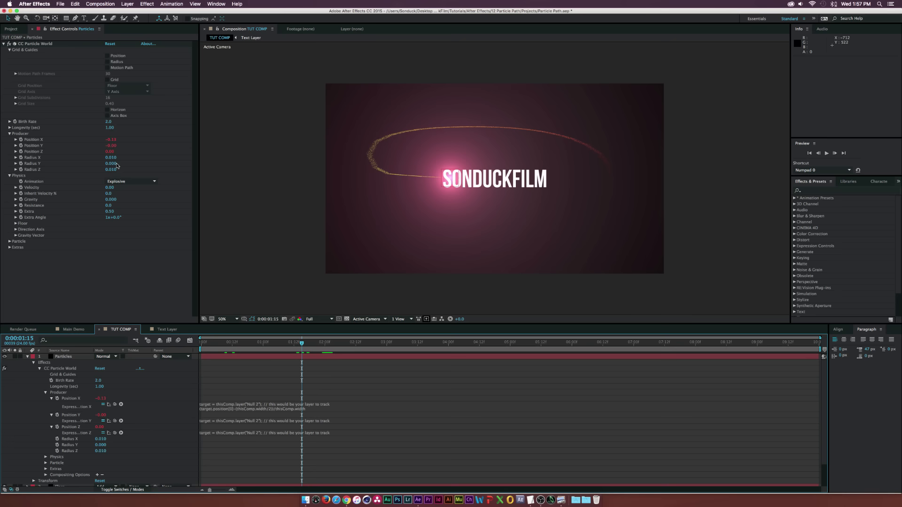
Try the Faded Sphere particle type on the trail and set the Particle Type to TriPolygon
{"action": "left_click", "coordinate": [10, 241]}
{"action": "left_click", "coordinate": [106, 230]}
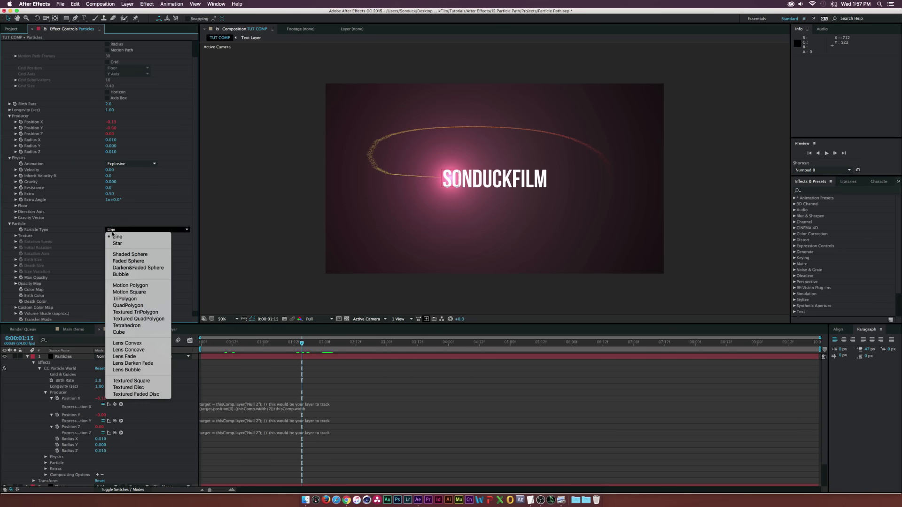
{"action": "left_click", "coordinate": [117, 262]}
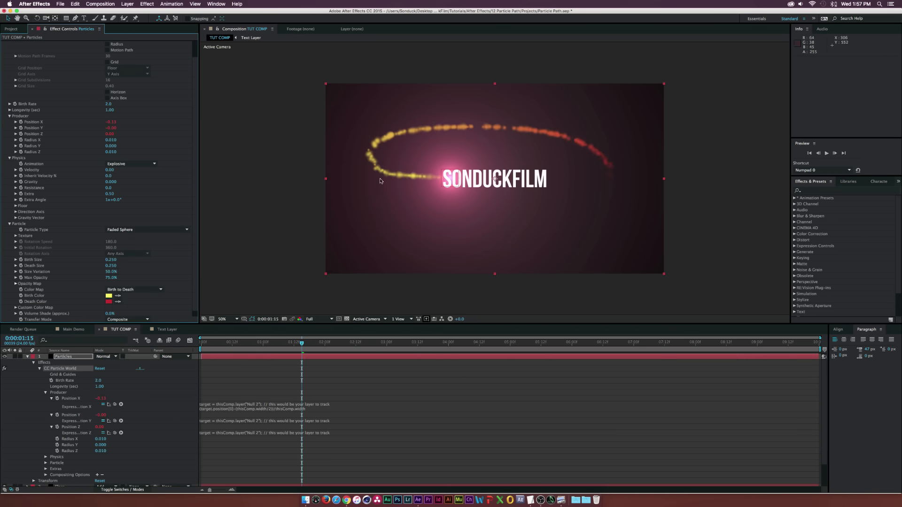
{"action": "left_click", "coordinate": [148, 230]}
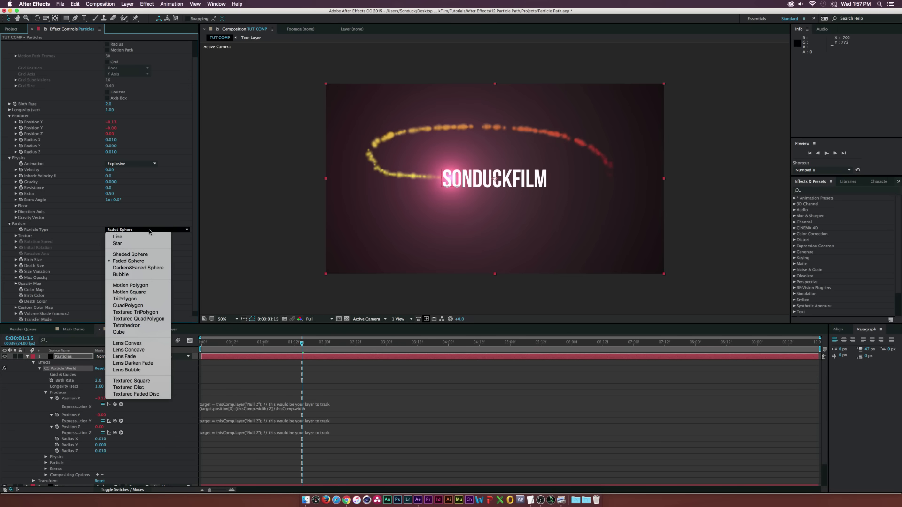
{"action": "left_click", "coordinate": [130, 300]}
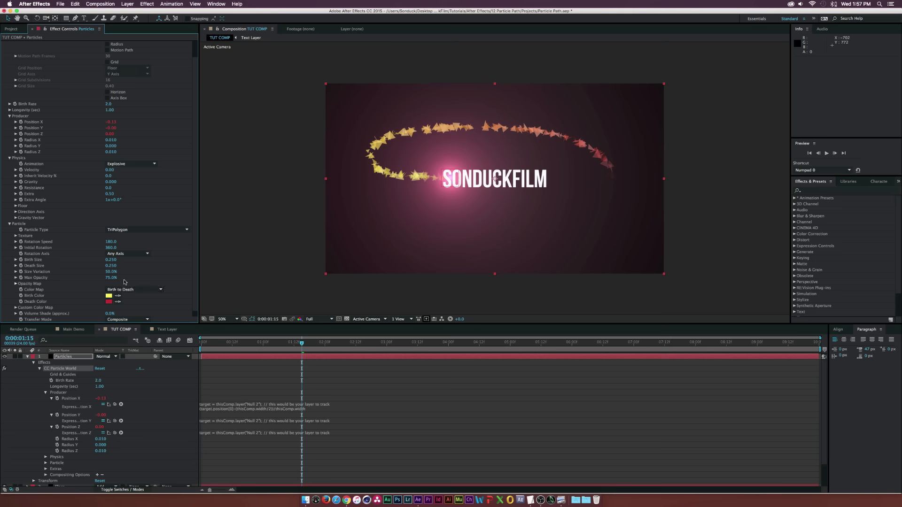
Change the trail particles' Birth Color to pink, hex FF689A
{"action": "left_click", "coordinate": [109, 296]}
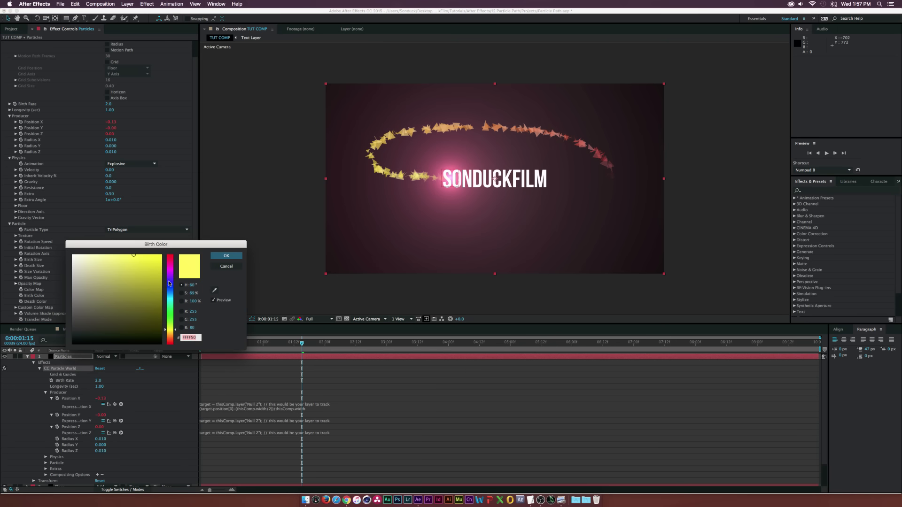
{"action": "left_click_drag", "start_coordinate": [170, 283], "coordinate": [169, 270]}
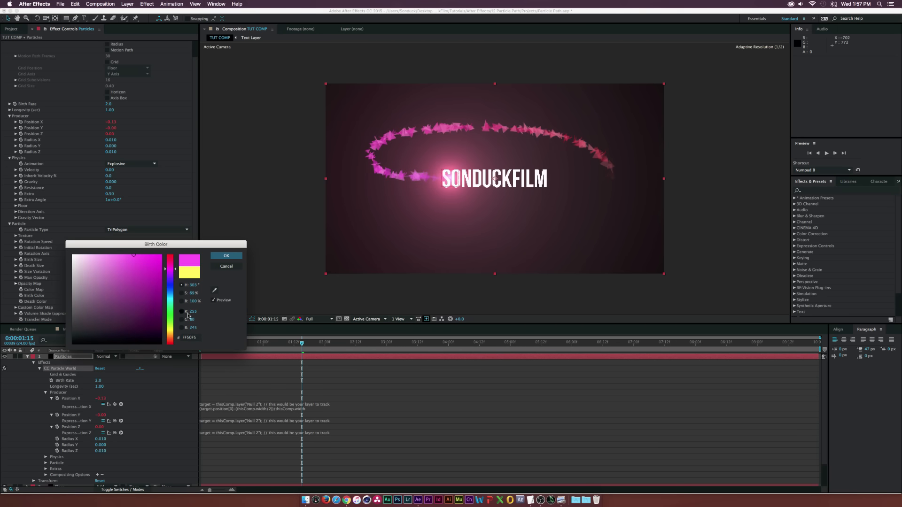
{"action": "left_click", "coordinate": [198, 337]}
{"action": "type", "text": "FF689A"}
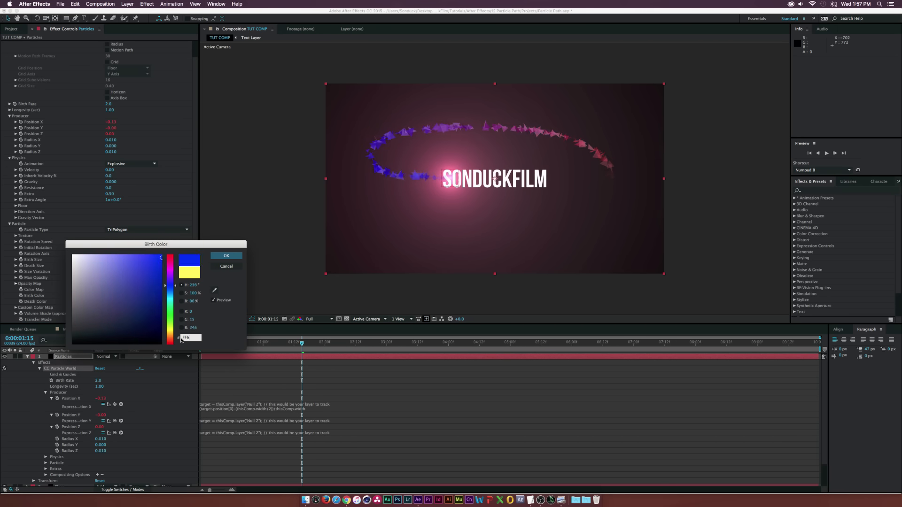
{"action": "left_click", "coordinate": [225, 255]}
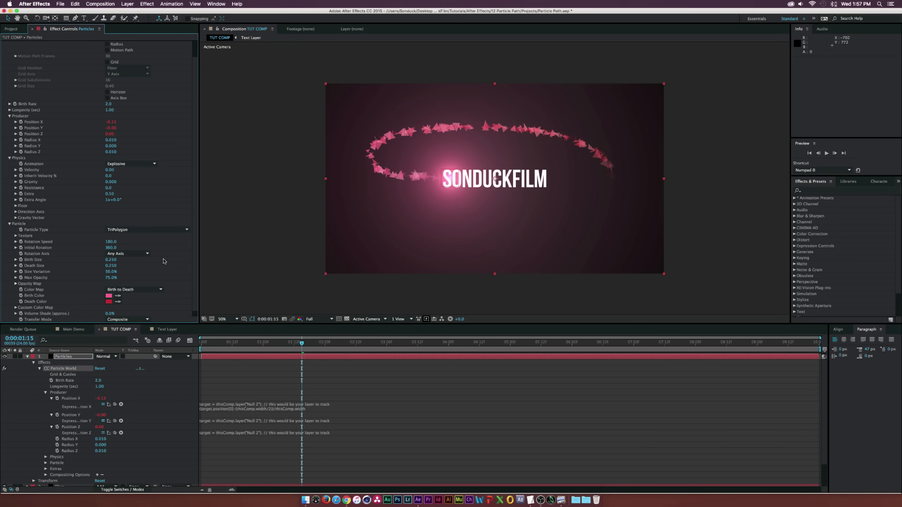
Change the trail particles' Death Color to purple, hex 9728C8
{"action": "left_click", "coordinate": [109, 301]}
{"action": "left_click_drag", "start_coordinate": [173, 282], "coordinate": [173, 276]}
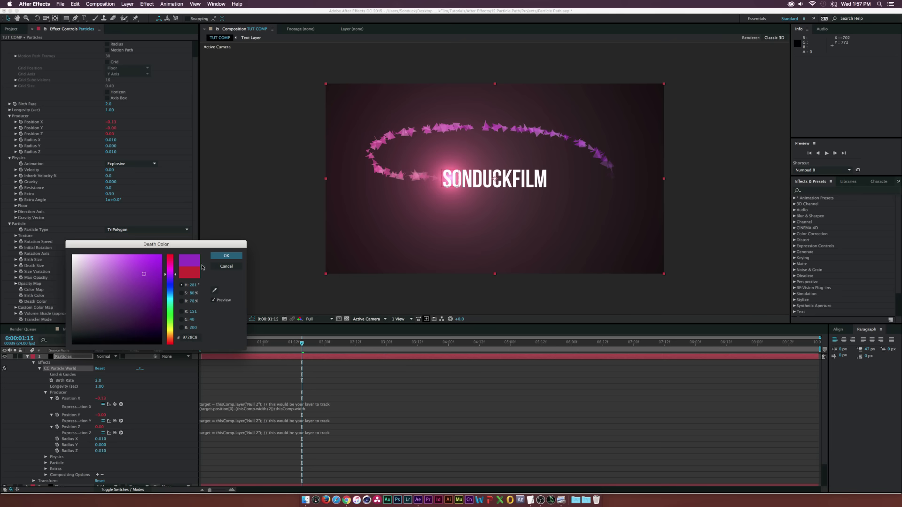
{"action": "left_click", "coordinate": [226, 256]}
Set the particles' Birth Size to 0.370, Death Size to 0.310, Birth Rate to 5.5, Longevity to 0.77 and Size Variation to 100%, and preview the trail
{"action": "left_click_drag", "start_coordinate": [115, 261], "coordinate": [113, 267]}
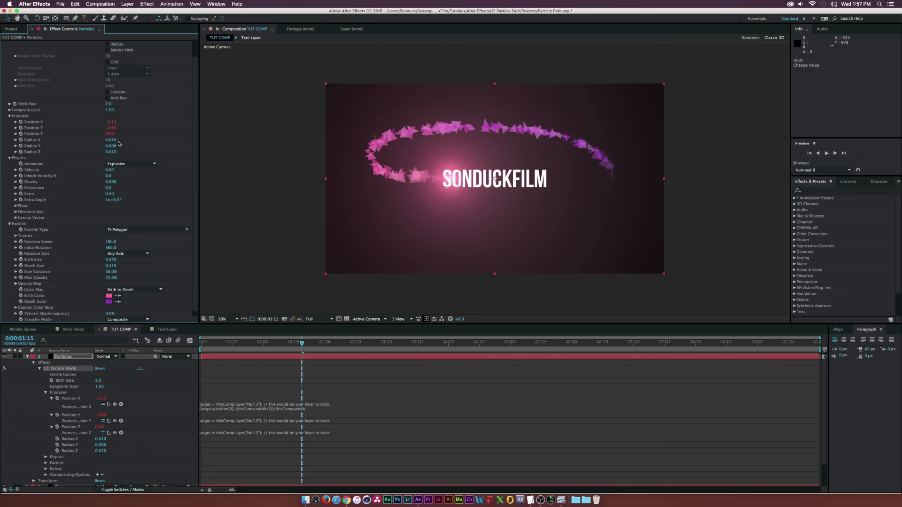
{"action": "mouse_move", "coordinate": [104, 104]}
{"action": "left_mouse_down"}
{"action": "mouse_move", "coordinate": [122, 104]}
{"action": "mouse_move", "coordinate": [103, 109]}
{"action": "left_mouse_up"}
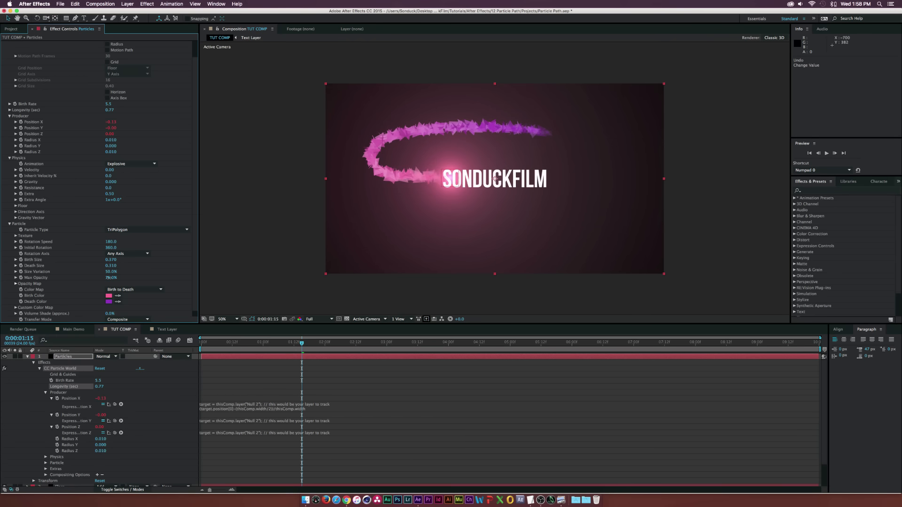
{"action": "left_click_drag", "start_coordinate": [111, 272], "coordinate": [123, 275]}
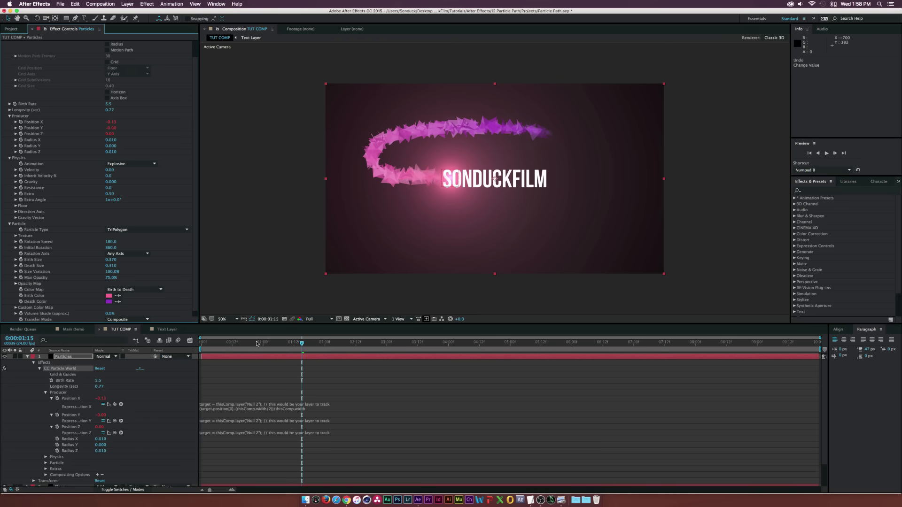
{"action": "left_click_drag", "start_coordinate": [257, 343], "coordinate": [323, 350]}
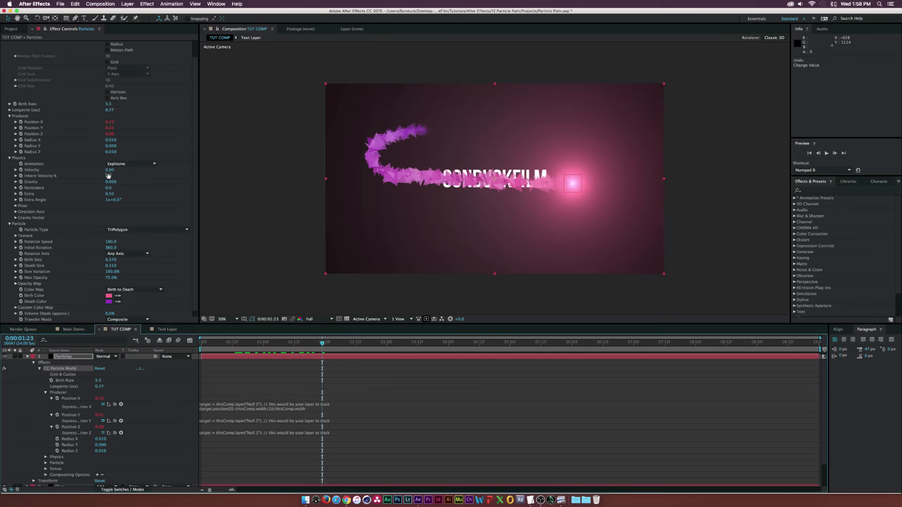
Set the particles' physics Velocity to 0.15 and preview the scattered trail up to 0:00:02:02
{"action": "left_click_drag", "start_coordinate": [109, 173], "coordinate": [117, 174]}
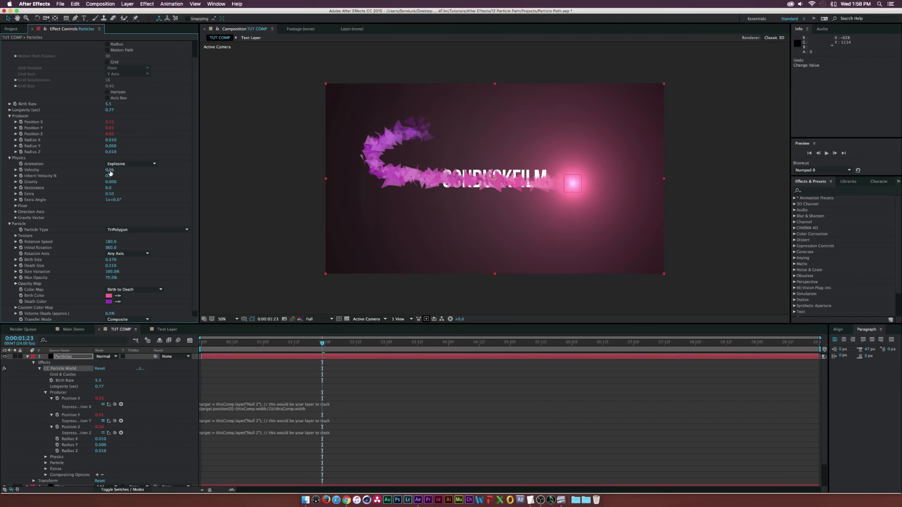
{"action": "left_click", "coordinate": [110, 172]}
{"action": "type", "text": ".15"}
{"action": "key", "text": "Return"}
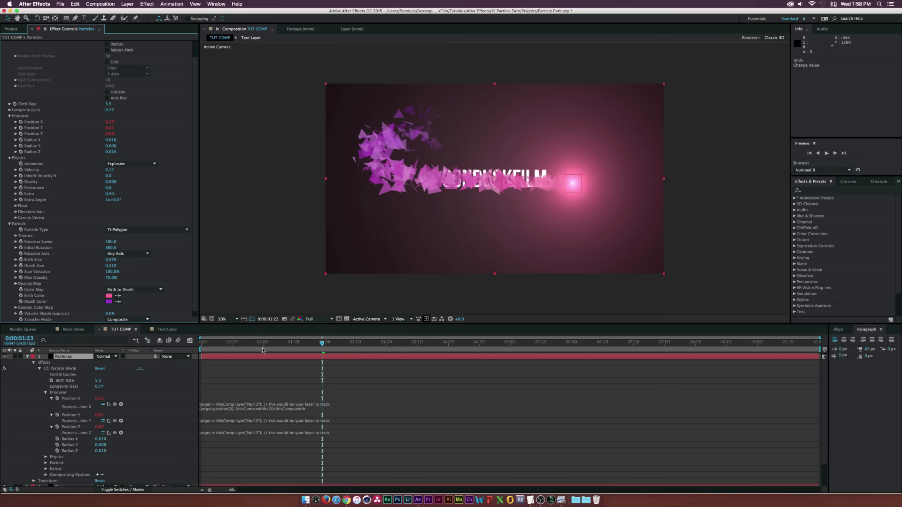
{"action": "left_click_drag", "start_coordinate": [264, 350], "coordinate": [330, 348]}
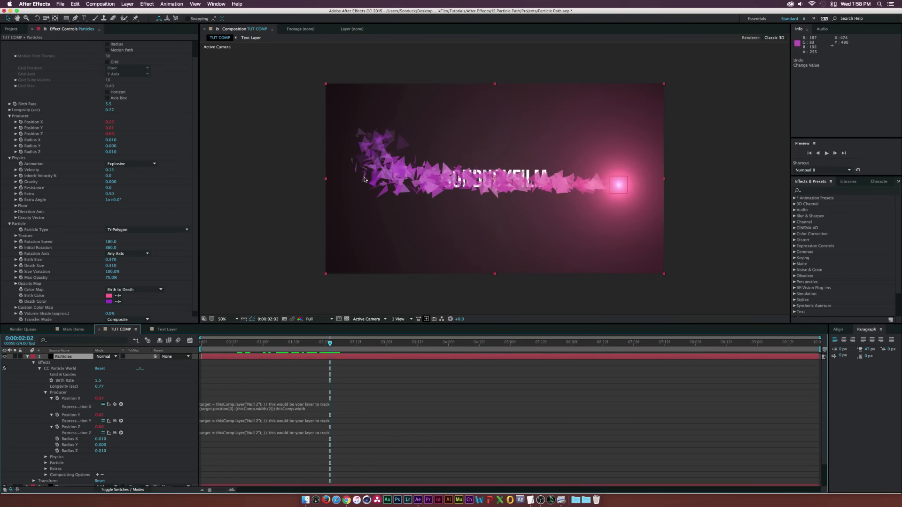
Try the Motion Polygon and Cube particle types, reducing Birth Size to 0.270 and Death Size to 0.000 for the cubes
{"action": "left_click", "coordinate": [135, 231]}
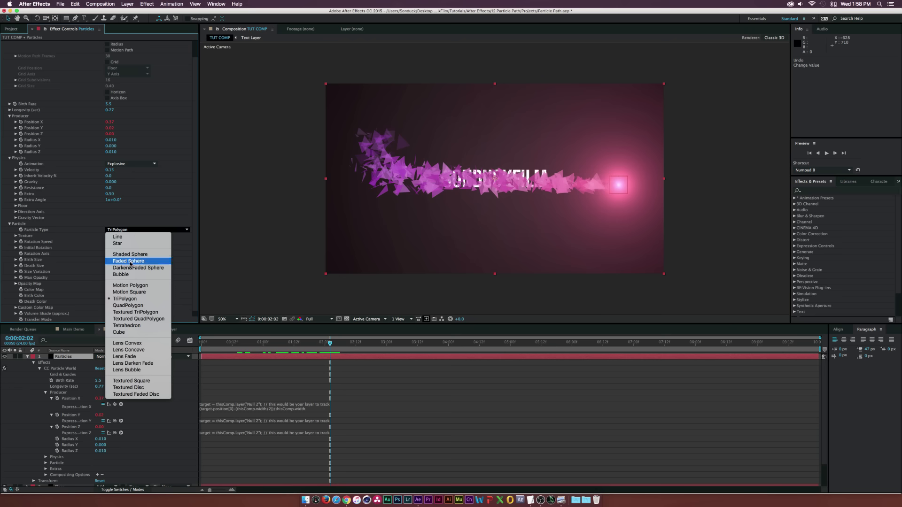
{"action": "left_click", "coordinate": [125, 286]}
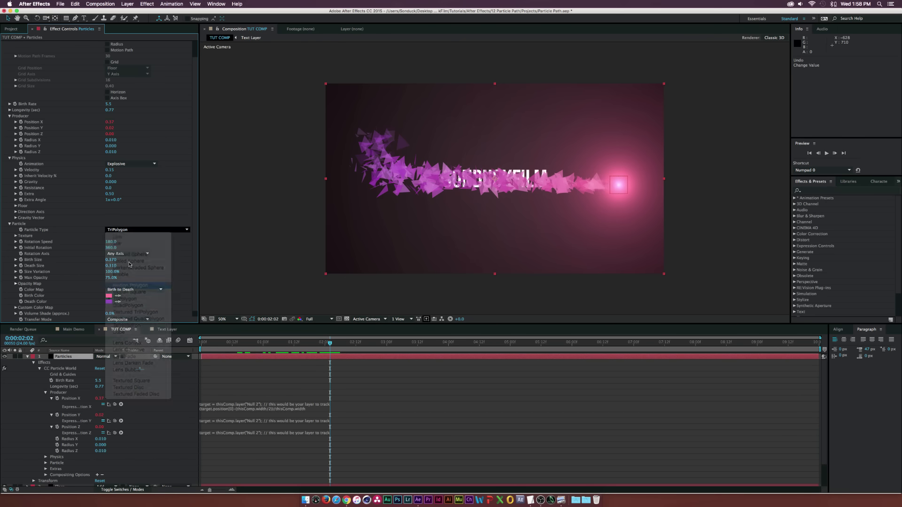
{"action": "left_click", "coordinate": [131, 230]}
{"action": "left_click", "coordinate": [121, 333]}
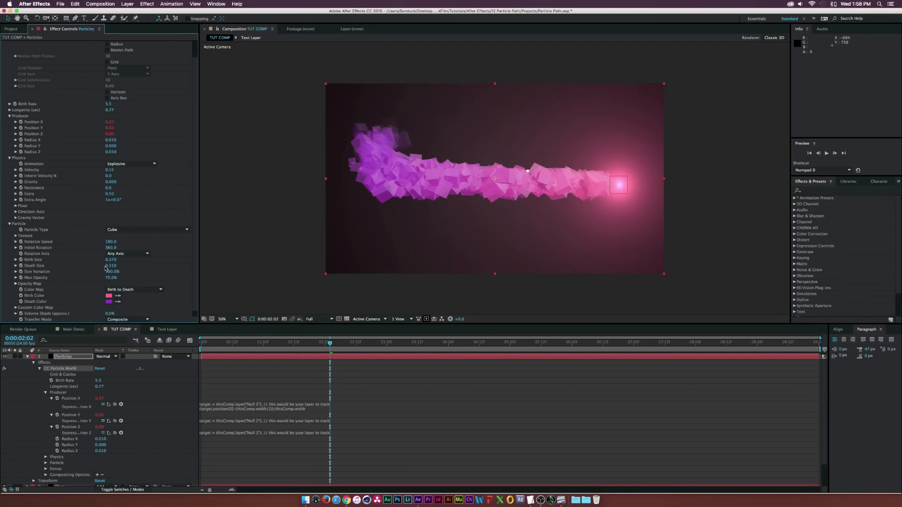
{"action": "left_click_drag", "start_coordinate": [109, 260], "coordinate": [96, 266]}
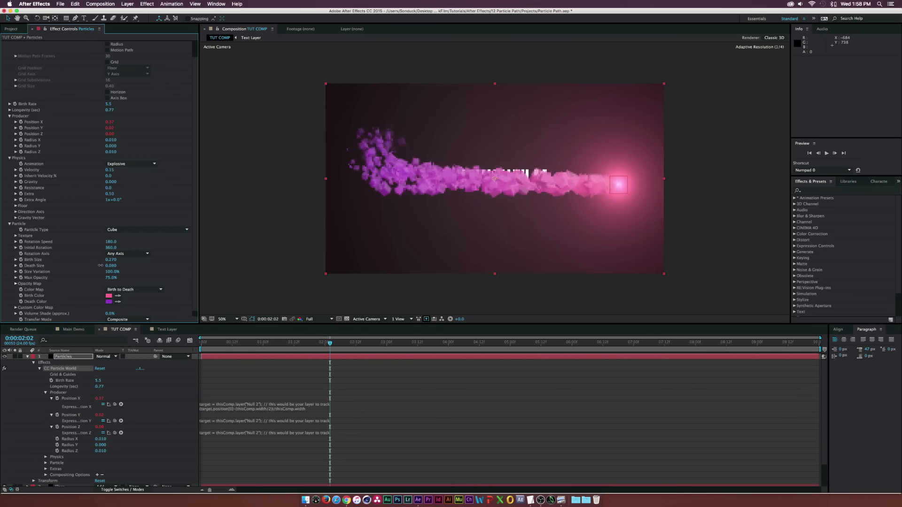
Try Faded Sphere particles with Birth Size 0.010 and a Birth Rate above 150, and undo the experiments back to the TriPolygon trail
{"action": "left_click", "coordinate": [158, 231]}
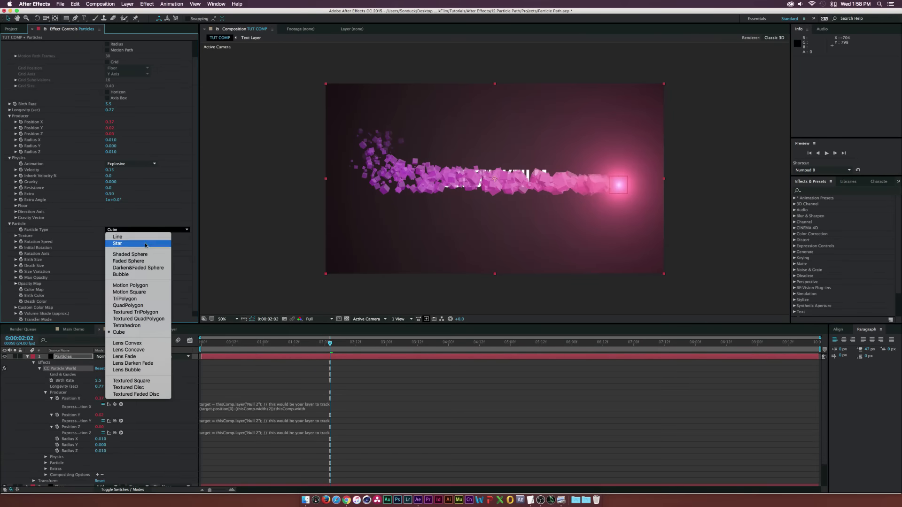
{"action": "left_click", "coordinate": [136, 263]}
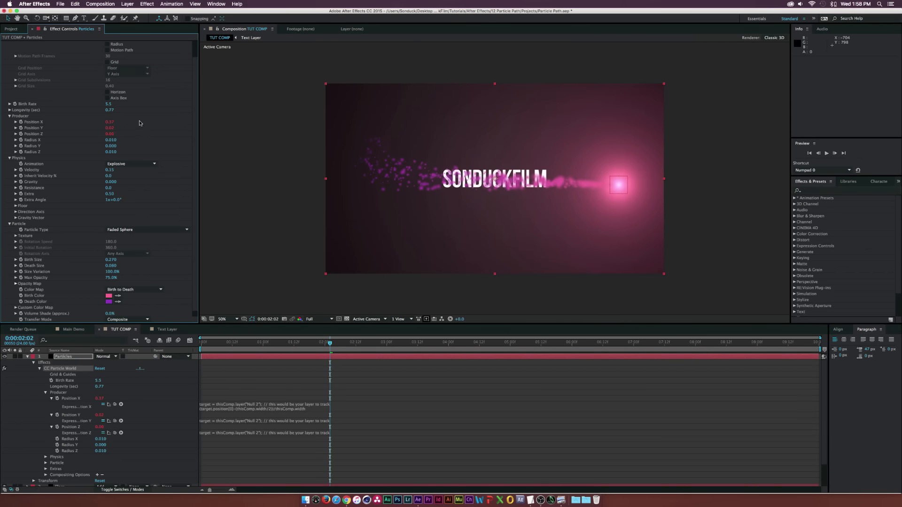
{"action": "left_click_drag", "start_coordinate": [109, 104], "coordinate": [197, 108]}
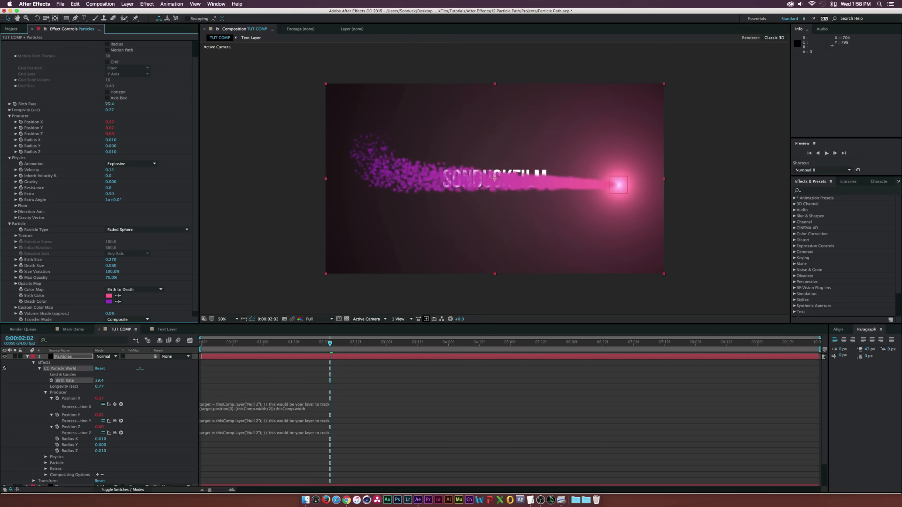
{"action": "left_click_drag", "start_coordinate": [107, 104], "coordinate": [94, 104]}
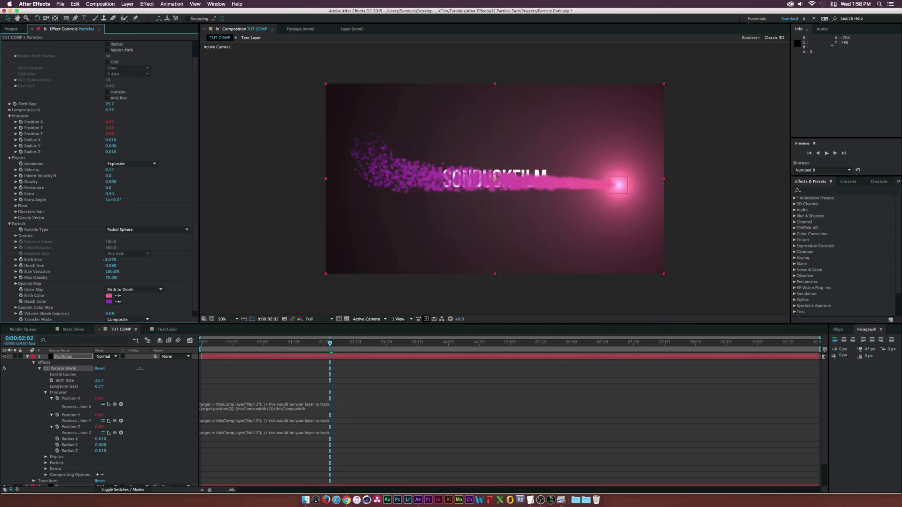
{"action": "left_click_drag", "start_coordinate": [107, 259], "coordinate": [99, 260]}
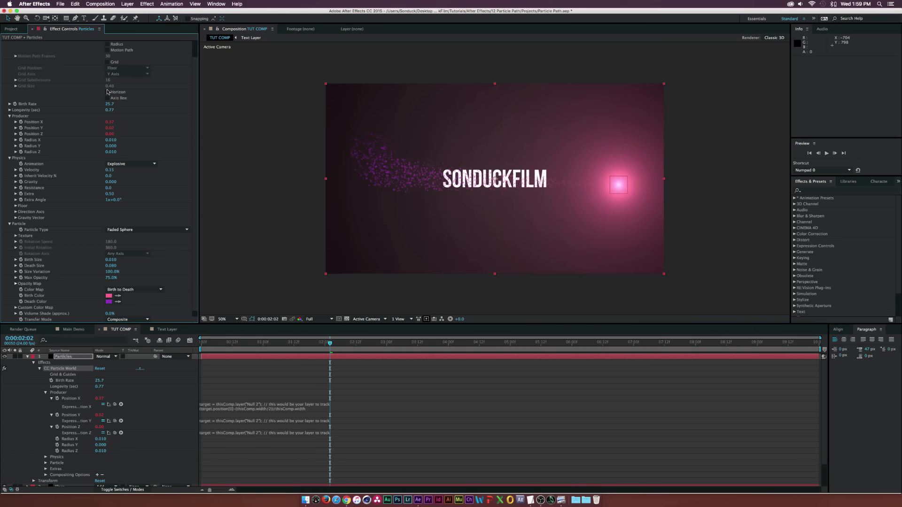
{"action": "left_click_drag", "start_coordinate": [108, 104], "coordinate": [166, 107]}
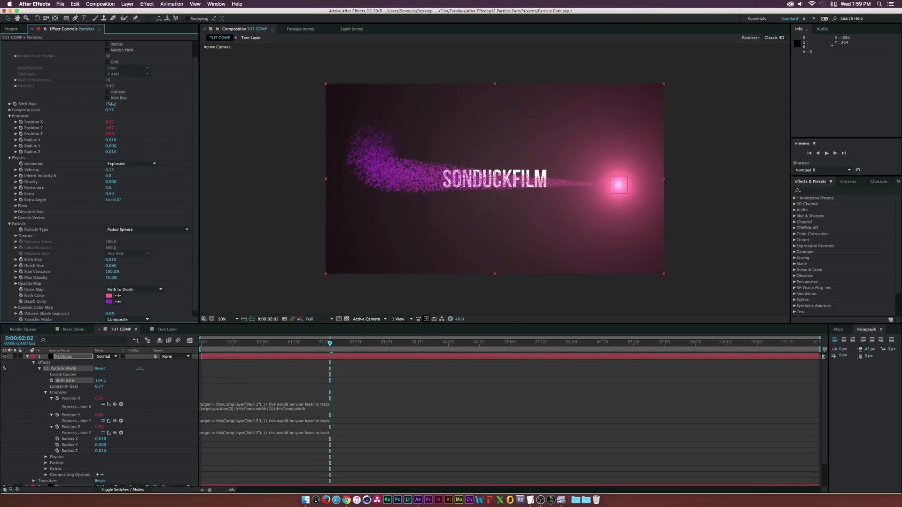
{"action": "left_click_drag", "start_coordinate": [112, 104], "coordinate": [117, 107]}
{"action": "key", "text": "super+z"}
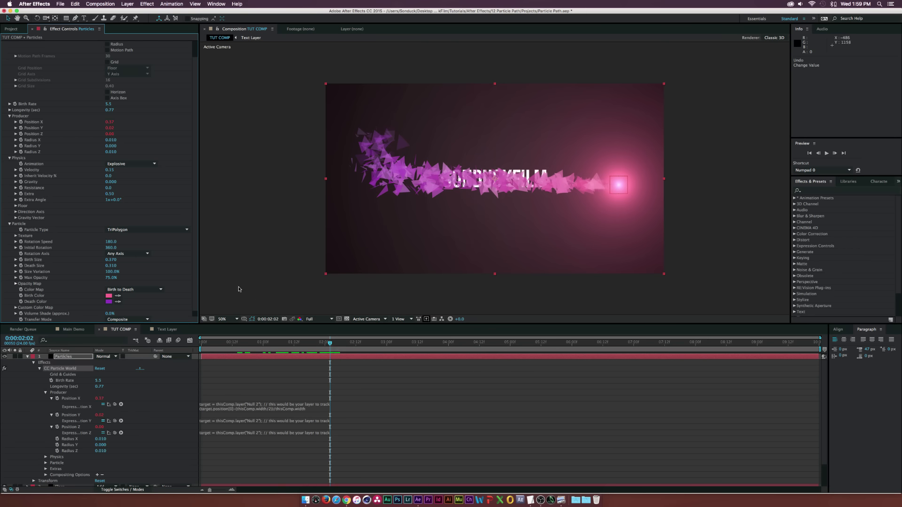
Preview the trail crossing the title and apply the Linear Wipe animation preset to the Text Layer at 0:00:02:01
{"action": "left_click_drag", "start_coordinate": [258, 343], "coordinate": [283, 349]}
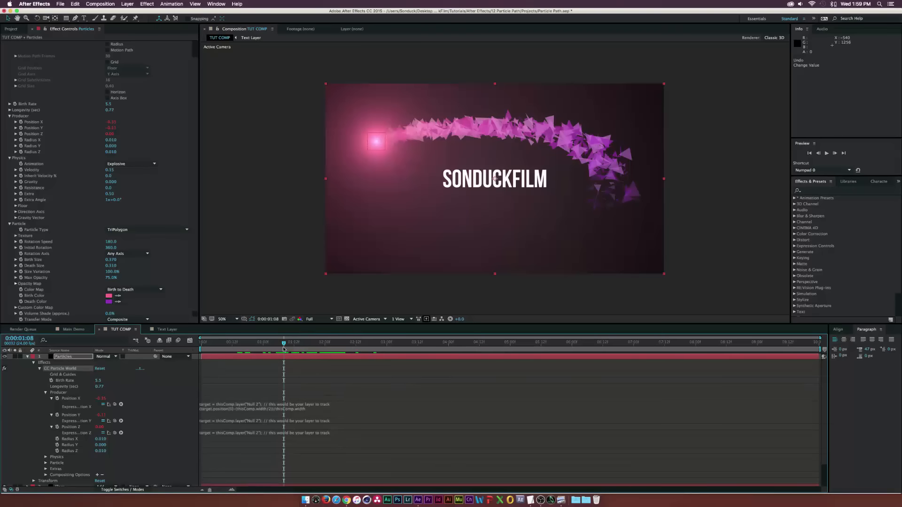
{"action": "left_click", "coordinate": [28, 358]}
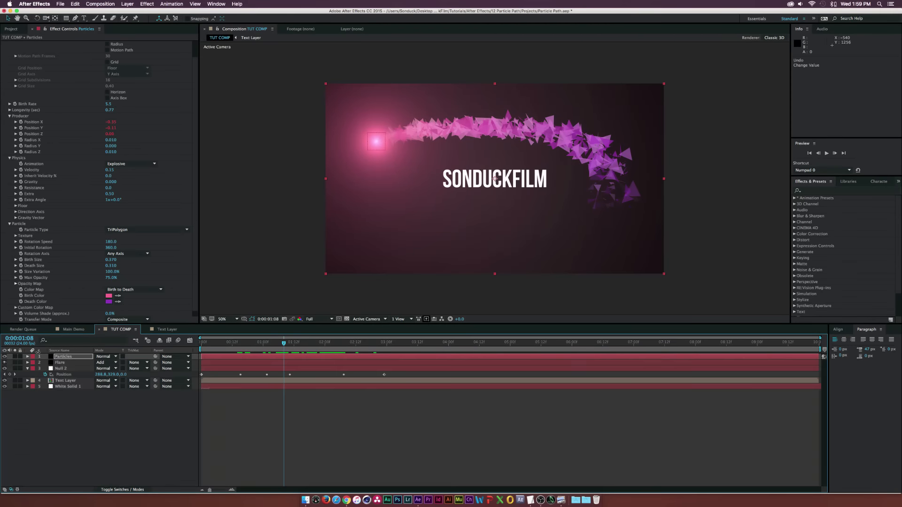
{"action": "left_click", "coordinate": [66, 381]}
{"action": "left_click", "coordinate": [287, 344]}
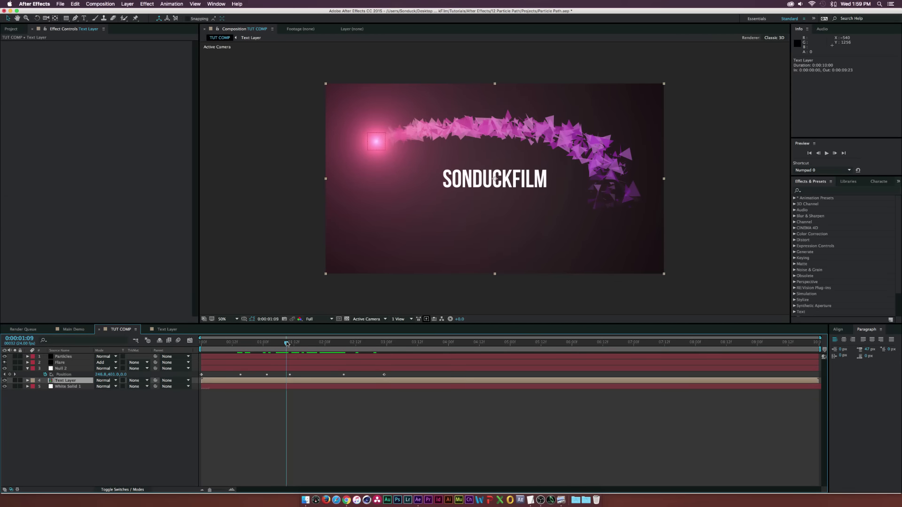
{"action": "left_click_drag", "start_coordinate": [286, 343], "coordinate": [328, 344]}
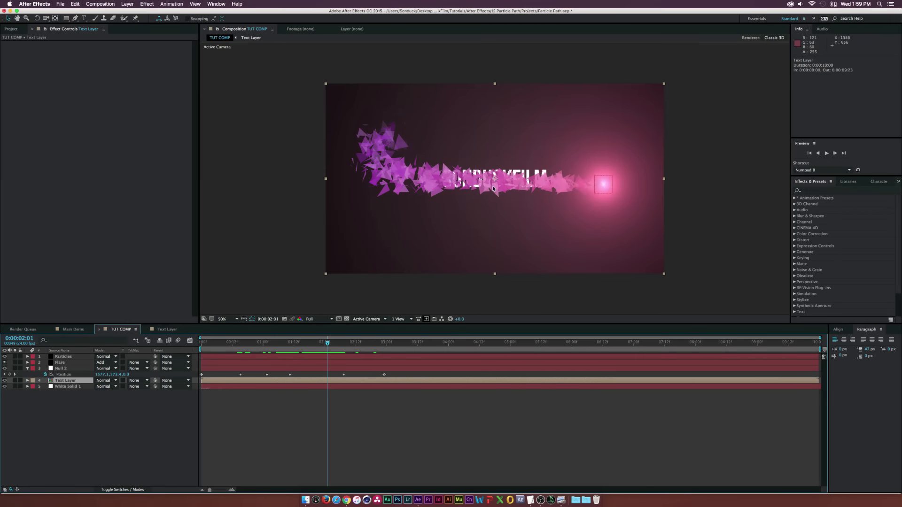
{"action": "left_click", "coordinate": [816, 191]}
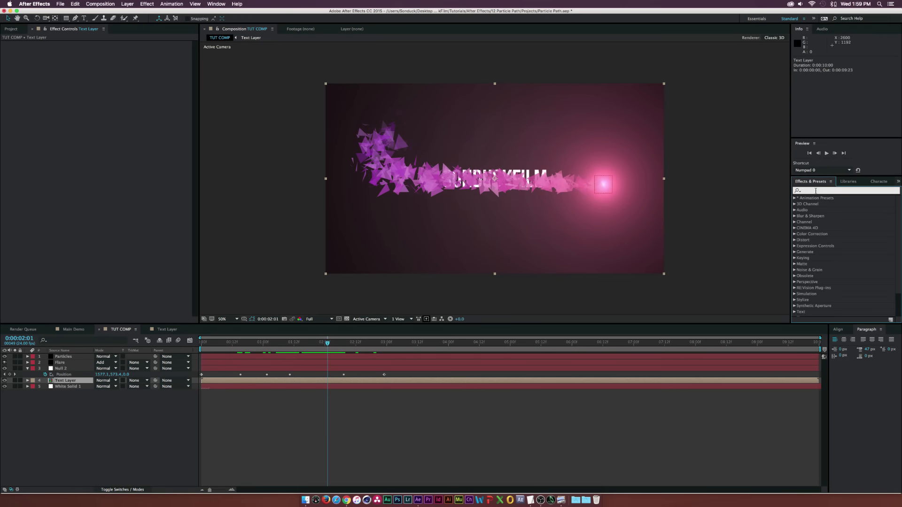
{"action": "type", "text": "line"}
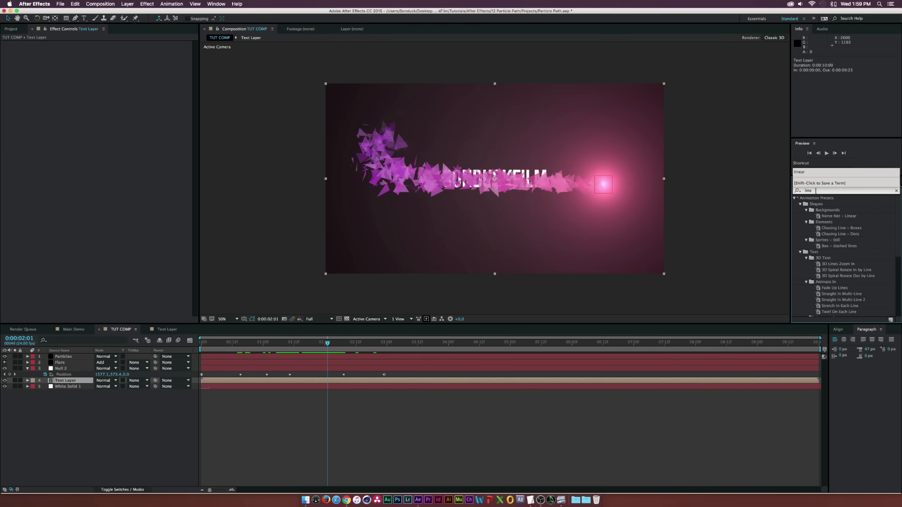
{"action": "type", "text": "a"}
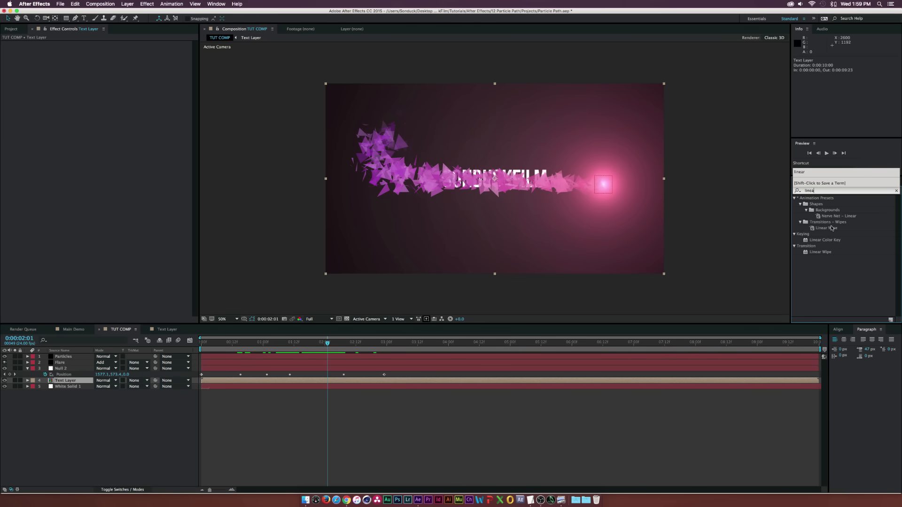
{"action": "left_click_drag", "start_coordinate": [834, 228], "coordinate": [75, 381]}
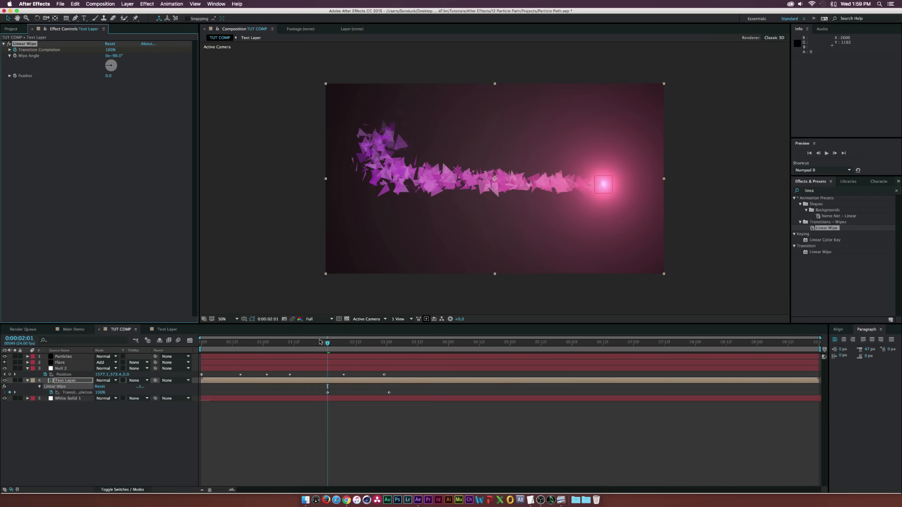
Preview the text wipe, move its end Transition Completion keyframe about four frames earlier, and shift both keyframes about three frames earlier
{"action": "key", "text": "space"}
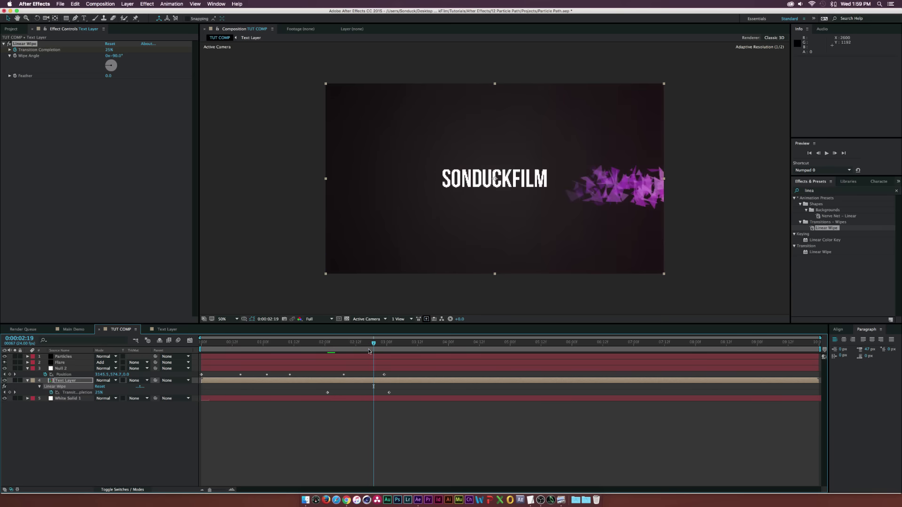
{"action": "mouse_move", "coordinate": [363, 345]}
{"action": "left_mouse_down"}
{"action": "mouse_move", "coordinate": [347, 345]}
{"action": "mouse_move", "coordinate": [356, 347]}
{"action": "left_mouse_up"}
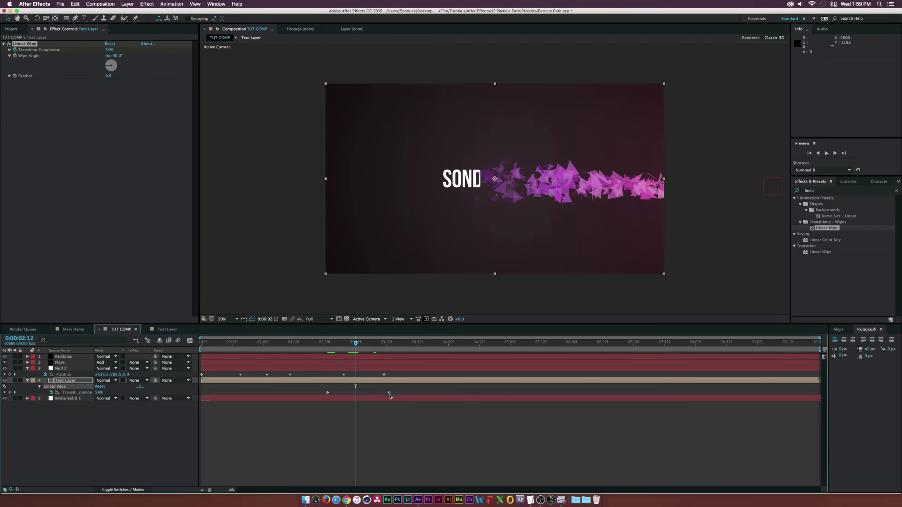
{"action": "left_click_drag", "start_coordinate": [389, 392], "coordinate": [379, 394]}
{"action": "left_click", "coordinate": [319, 344]}
{"action": "left_click_drag", "start_coordinate": [318, 345], "coordinate": [352, 346]}
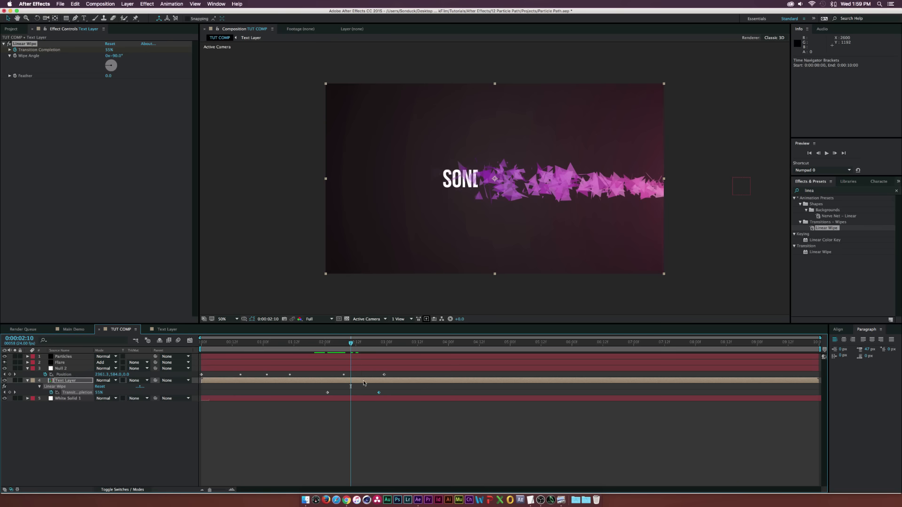
{"action": "left_click_drag", "start_coordinate": [394, 395], "coordinate": [320, 395]}
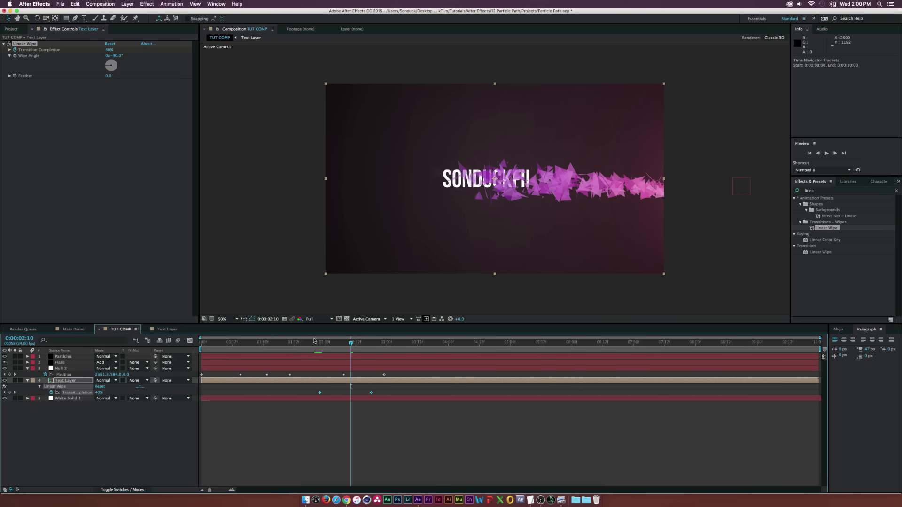
Set the Linear Wipe Feather on the Text Layer to 38.0 and preview the softened wipe across the title
{"action": "left_click_drag", "start_coordinate": [300, 342], "coordinate": [354, 344]}
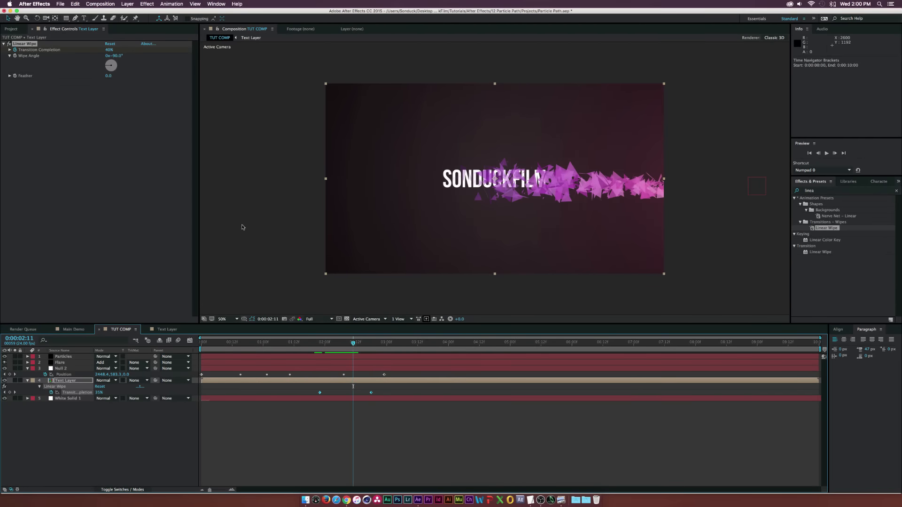
{"action": "left_click_drag", "start_coordinate": [107, 76], "coordinate": [121, 75]}
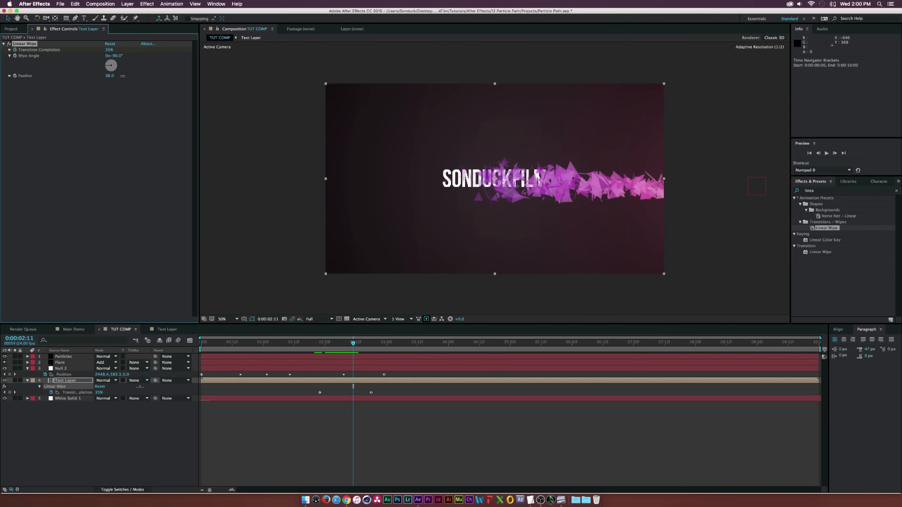
{"action": "left_click_drag", "start_coordinate": [302, 343], "coordinate": [385, 344]}
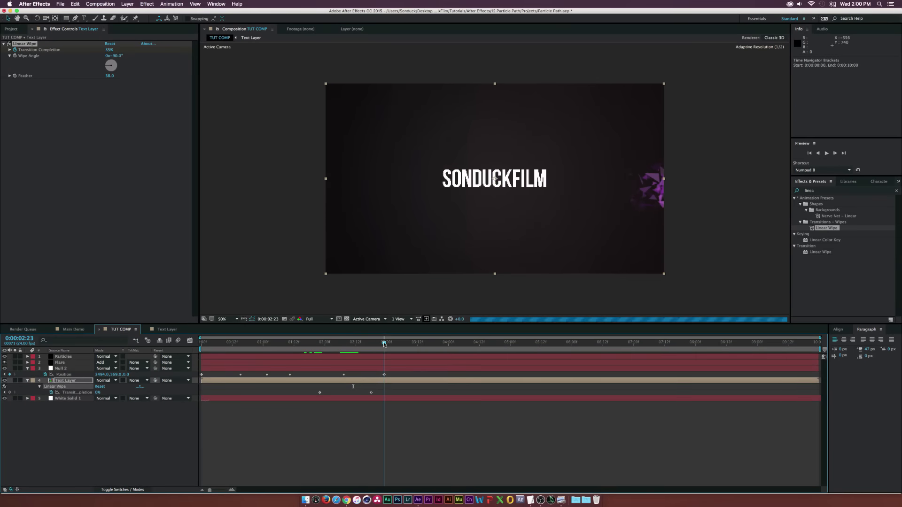
Collapse the Text Layer's properties, show the layer switches and make the Text Layer 3D
{"action": "left_click", "coordinate": [96, 454]}
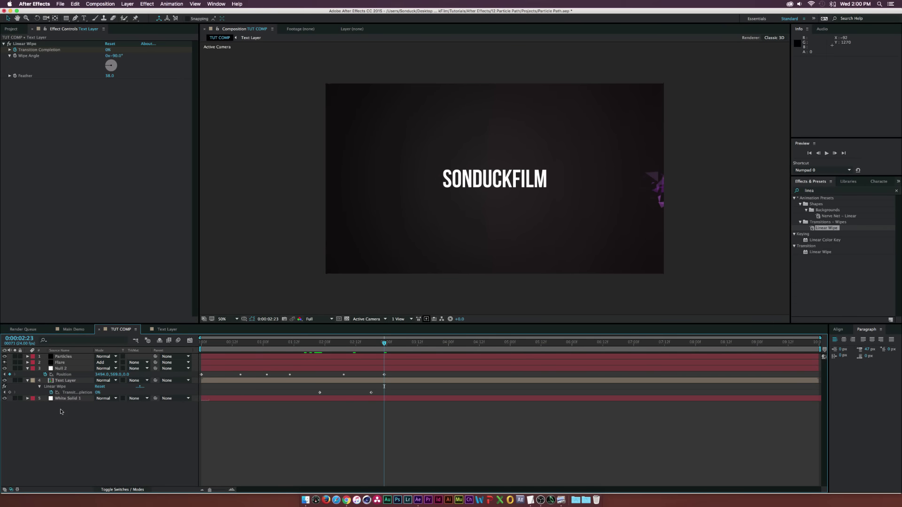
{"action": "left_click", "coordinate": [27, 380]}
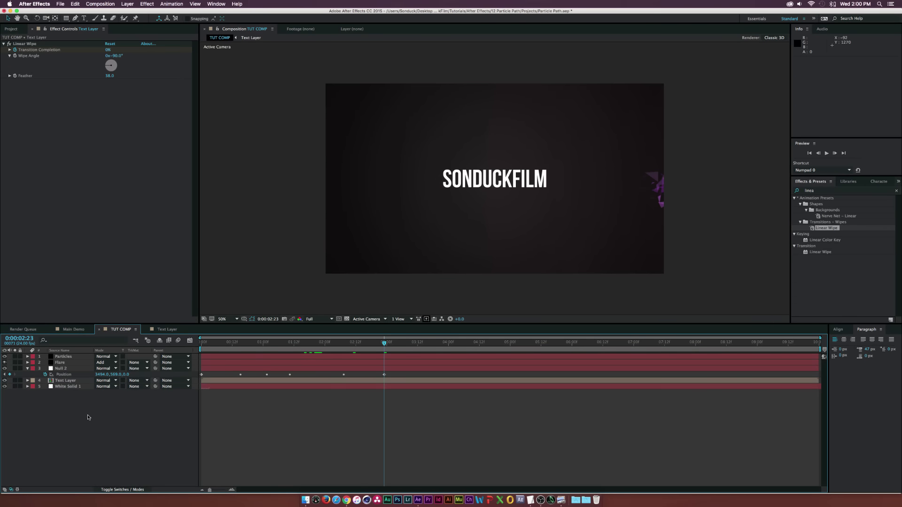
{"action": "left_click", "coordinate": [118, 490]}
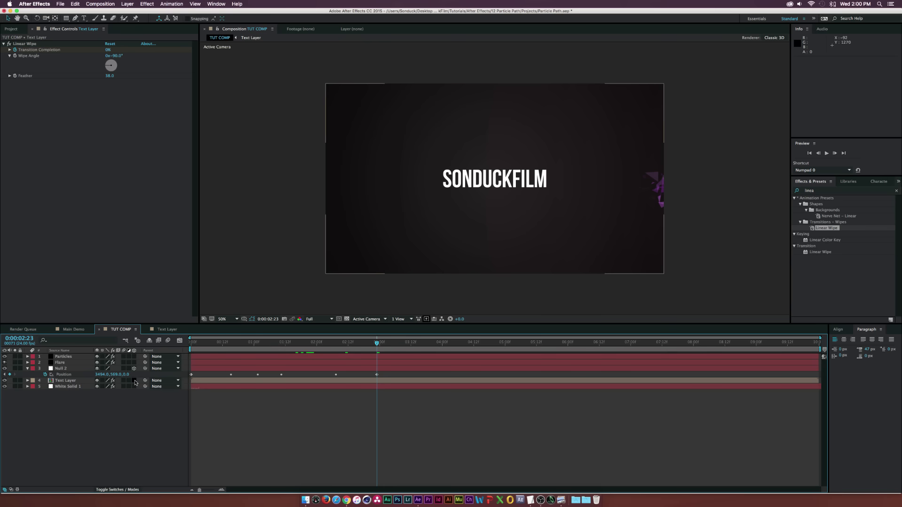
Try the Lens Flare effect in place of Optical Flares on the Flare layer with the layer set to 3D
{"action": "left_click", "coordinate": [64, 357]}
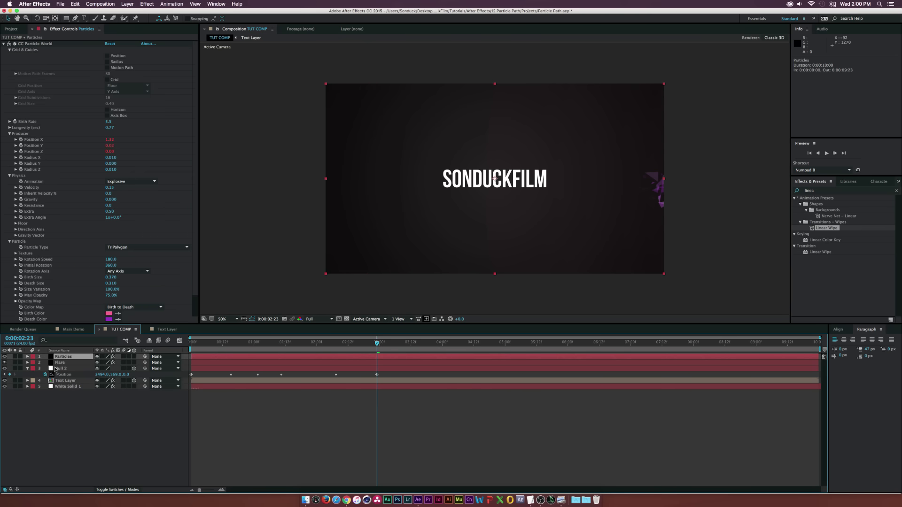
{"action": "left_click", "coordinate": [62, 363]}
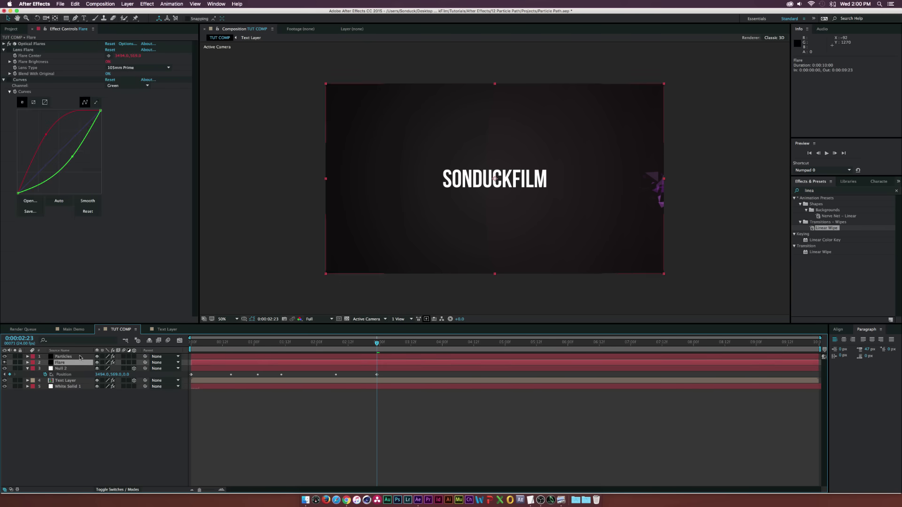
{"action": "left_click", "coordinate": [10, 44]}
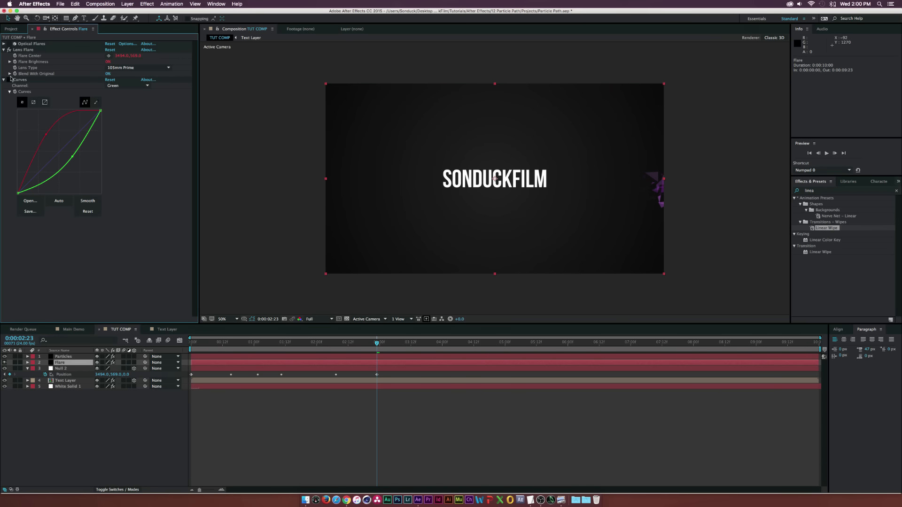
{"action": "left_click", "coordinate": [134, 363]}
{"action": "mouse_move", "coordinate": [296, 343]}
{"action": "left_mouse_down"}
{"action": "mouse_move", "coordinate": [276, 347]}
{"action": "mouse_move", "coordinate": [290, 346]}
{"action": "left_mouse_up"}
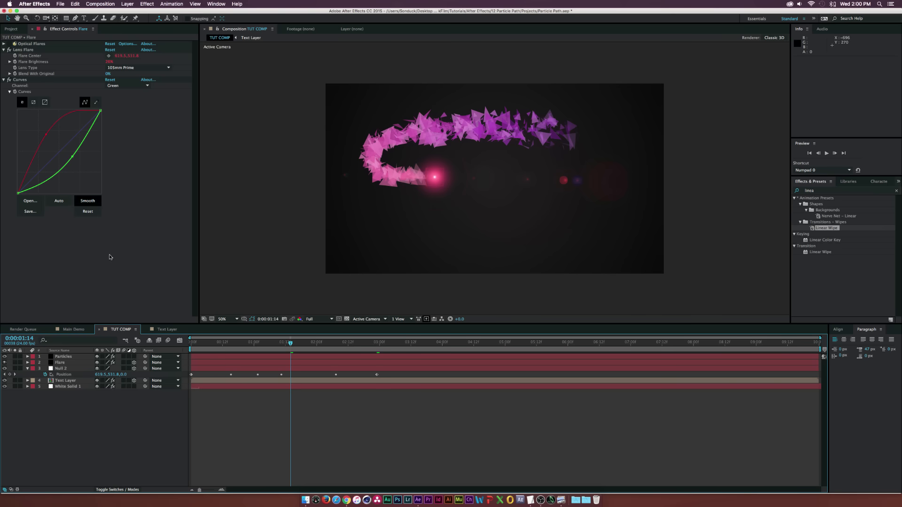
Turn Optical Flares back on in place of Lens Flare and return the Flare layer to 2D
{"action": "left_click", "coordinate": [8, 49]}
{"action": "left_click", "coordinate": [9, 44]}
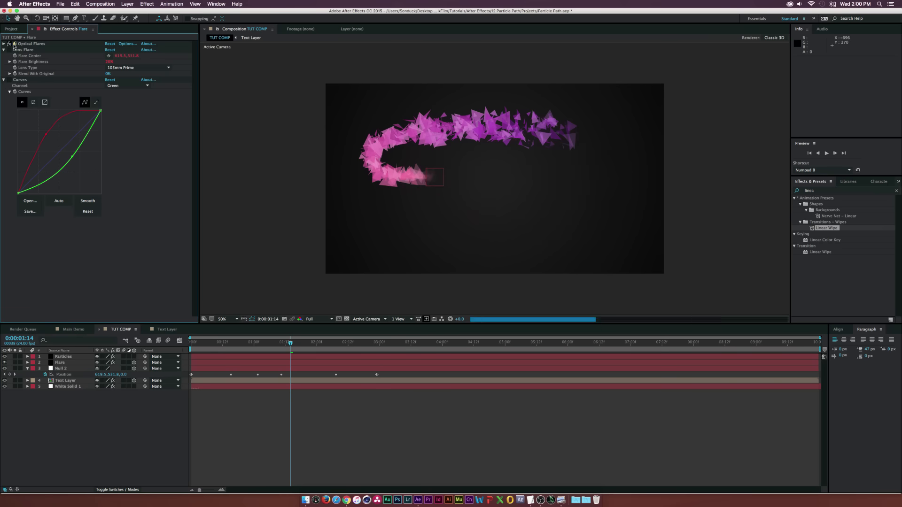
{"action": "left_click", "coordinate": [58, 364]}
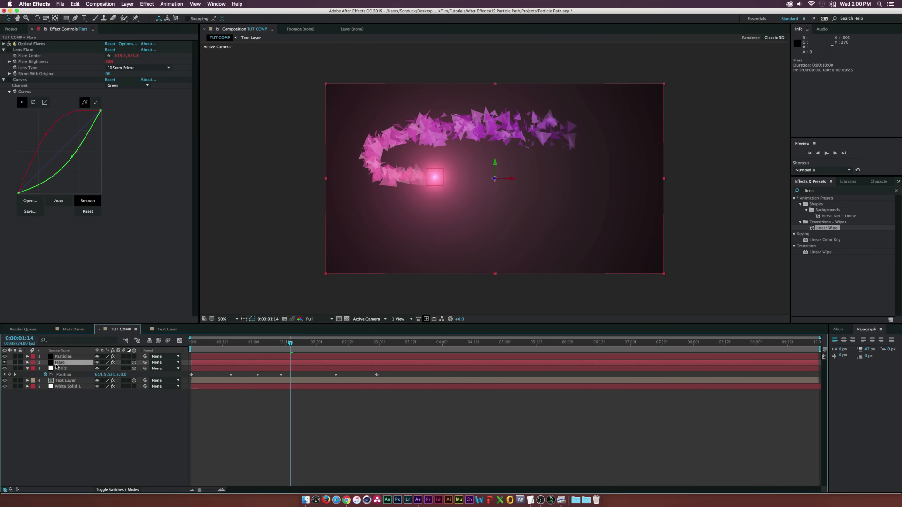
{"action": "left_click", "coordinate": [135, 363]}
{"action": "mouse_move", "coordinate": [270, 346]}
{"action": "left_mouse_down"}
{"action": "mouse_move", "coordinate": [228, 346]}
{"action": "mouse_move", "coordinate": [330, 348]}
{"action": "mouse_move", "coordinate": [268, 349]}
{"action": "left_mouse_up"}
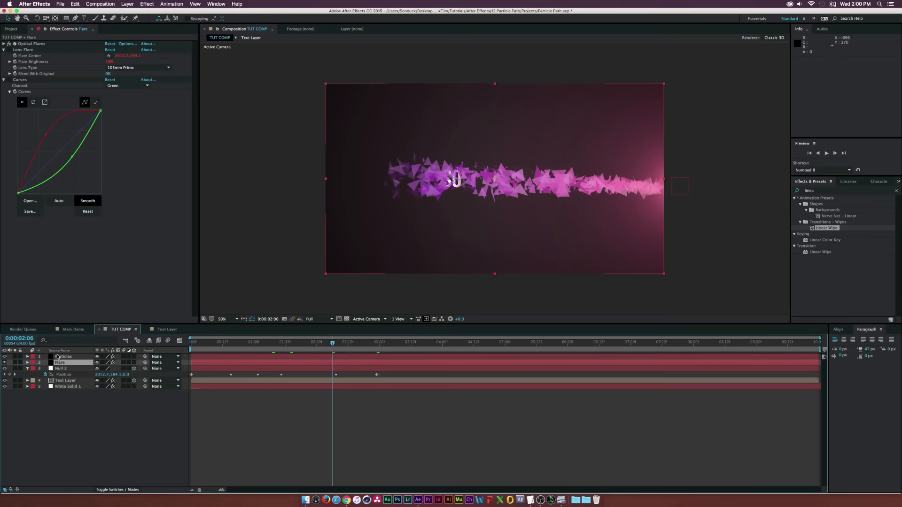
Add a new two-node camera with the 50mm preset to the composition
{"action": "left_click", "coordinate": [70, 431]}
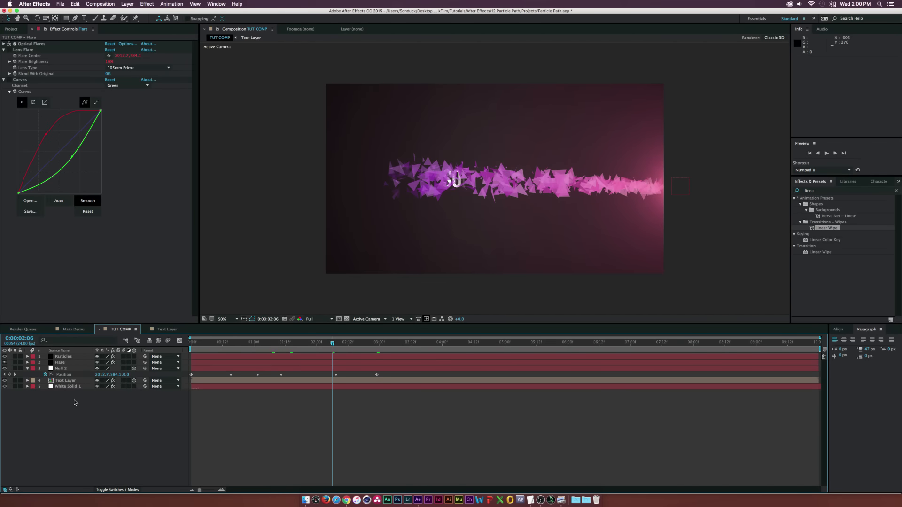
{"action": "left_click", "coordinate": [127, 3]}
{"action": "mouse_move", "coordinate": [132, 12]}
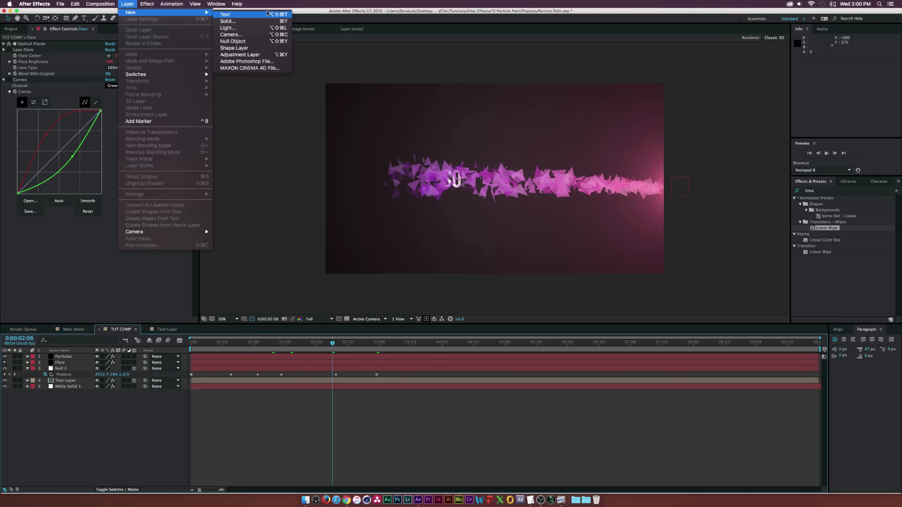
{"action": "left_click", "coordinate": [229, 34]}
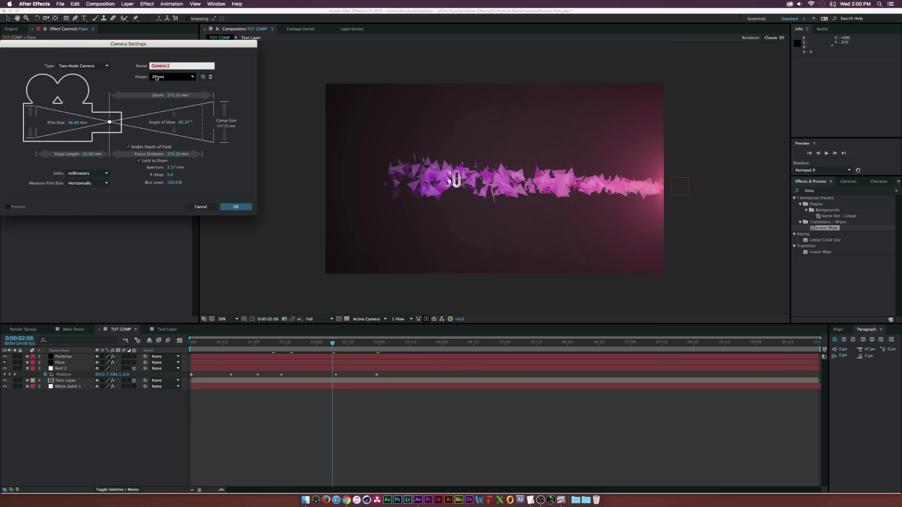
{"action": "left_click", "coordinate": [172, 76]}
{"action": "left_click", "coordinate": [164, 128]}
{"action": "left_click", "coordinate": [226, 207]}
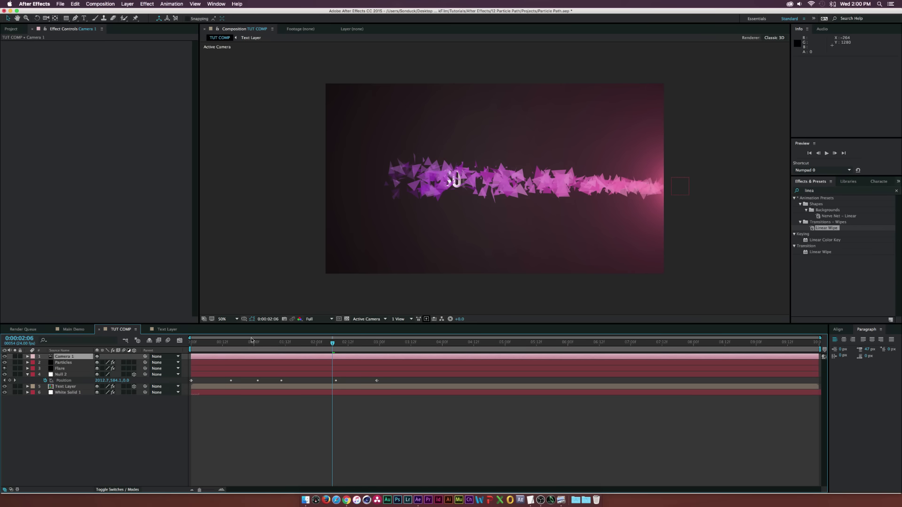
Add Position keyframes to Camera 1 at 0:00:00:00 and 0:00:05:00
{"action": "left_click_drag", "start_coordinate": [252, 340], "coordinate": [193, 344]}
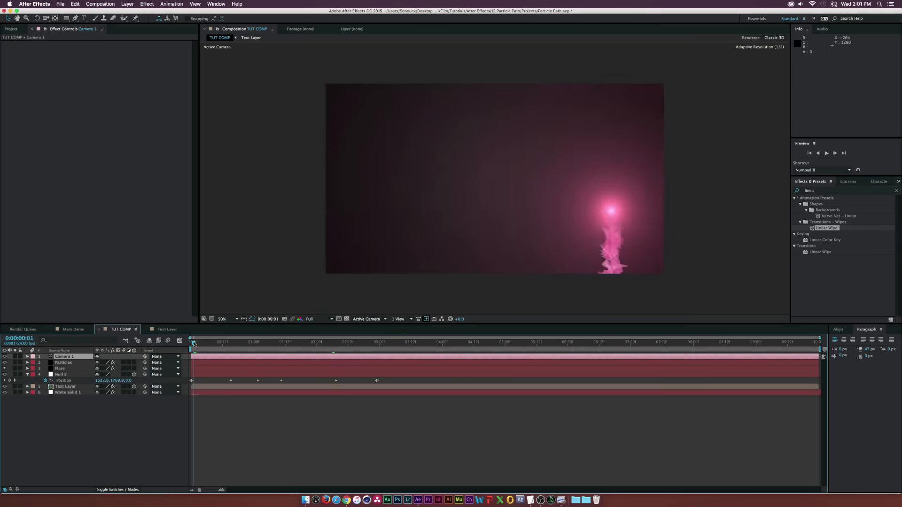
{"action": "key", "text": "p"}
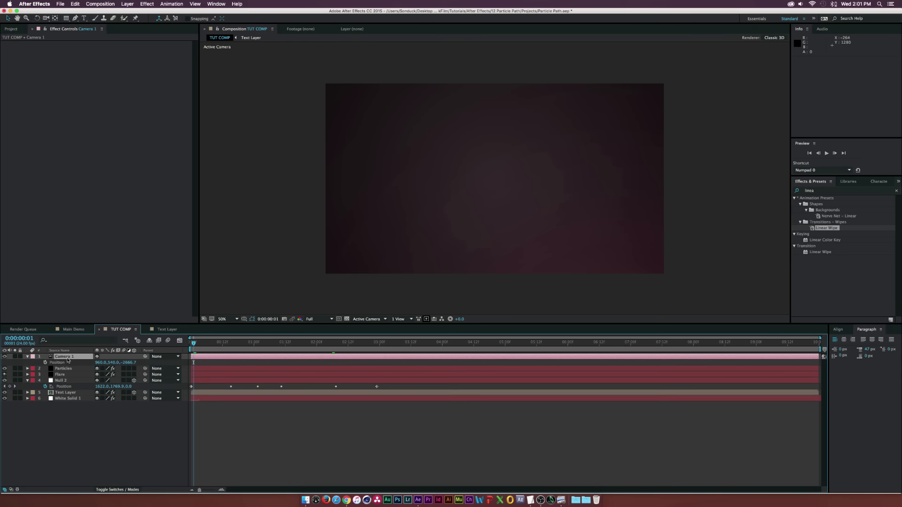
{"action": "key", "text": "Home"}
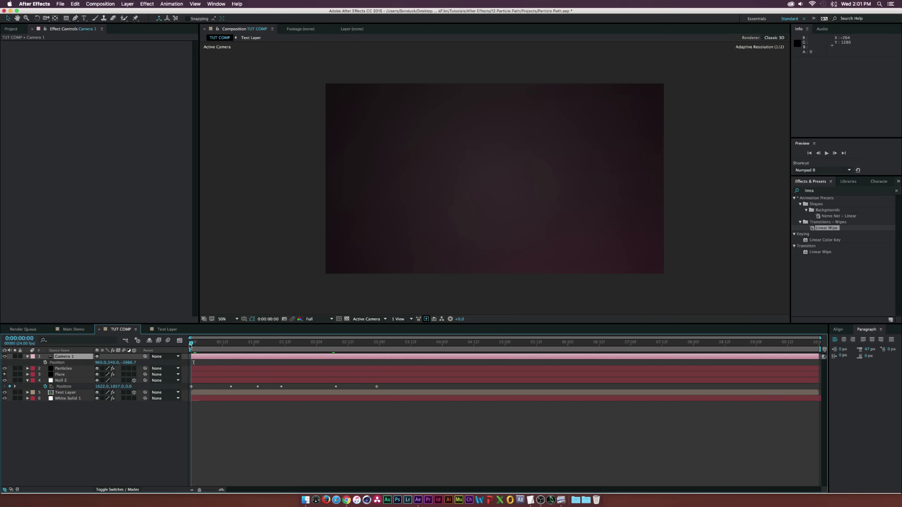
{"action": "left_click", "coordinate": [45, 363]}
{"action": "left_click_drag", "start_coordinate": [236, 347], "coordinate": [506, 349]}
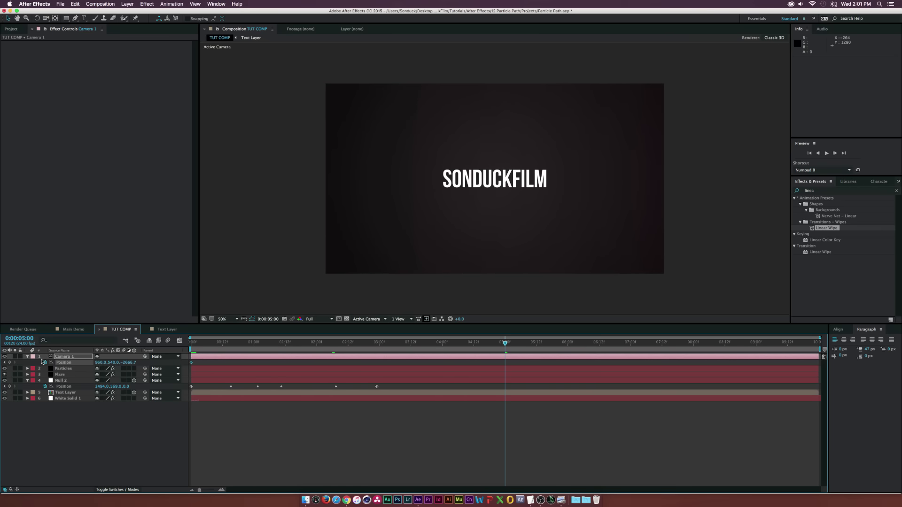
With the Orbit Camera Tool, orbit Camera 1 at 0:00:00:00 to a position of about -1097.6, 563.3, -1696.1
{"action": "left_click", "coordinate": [46, 19]}
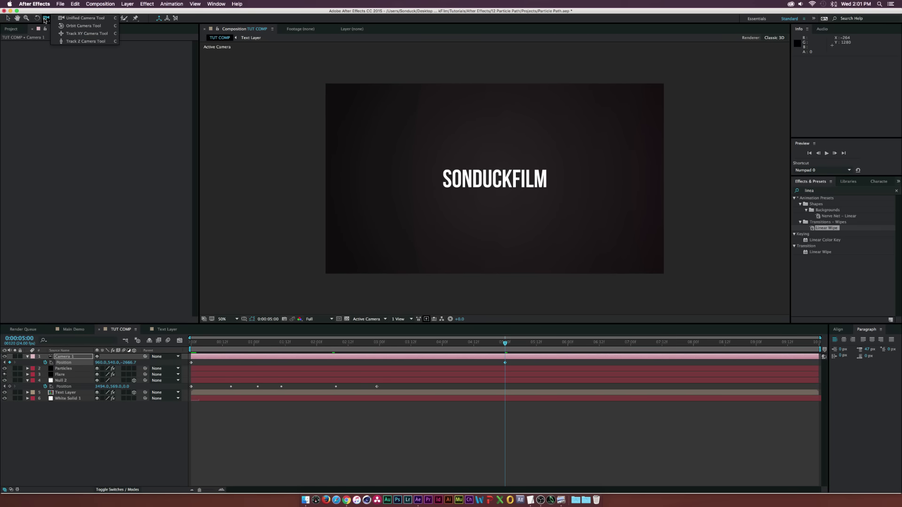
{"action": "left_click", "coordinate": [68, 26]}
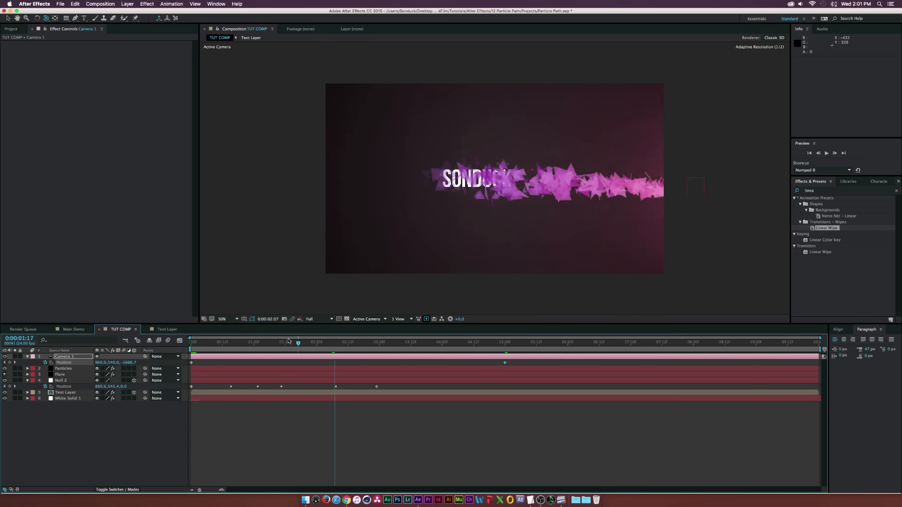
{"action": "left_click_drag", "start_coordinate": [343, 343], "coordinate": [165, 342]}
{"action": "left_click_drag", "start_coordinate": [487, 210], "coordinate": [527, 209]}
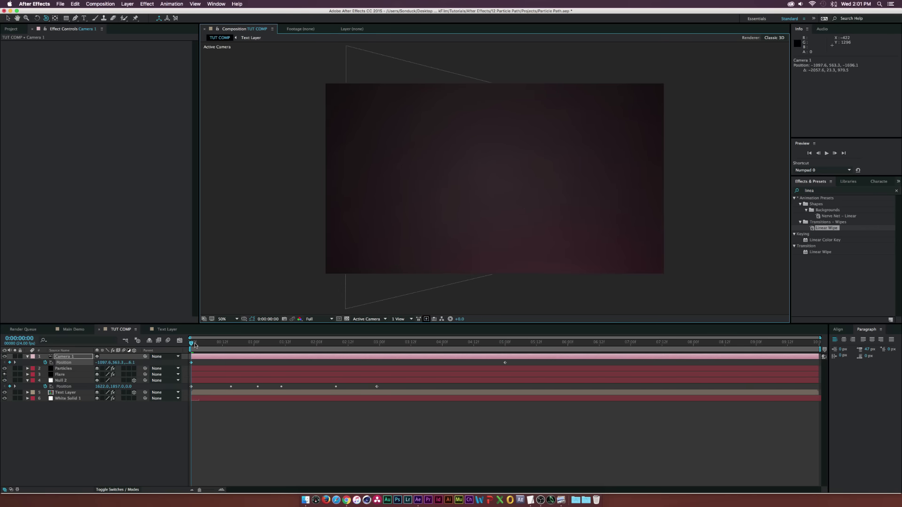
Orbit Camera 1 at 0:00:05:00 to the opposite side, at about 2563.9, 446.9, -2128.4, and preview the camera move
{"action": "left_click_drag", "start_coordinate": [193, 347], "coordinate": [505, 348]}
{"action": "left_click_drag", "start_coordinate": [513, 174], "coordinate": [479, 209]}
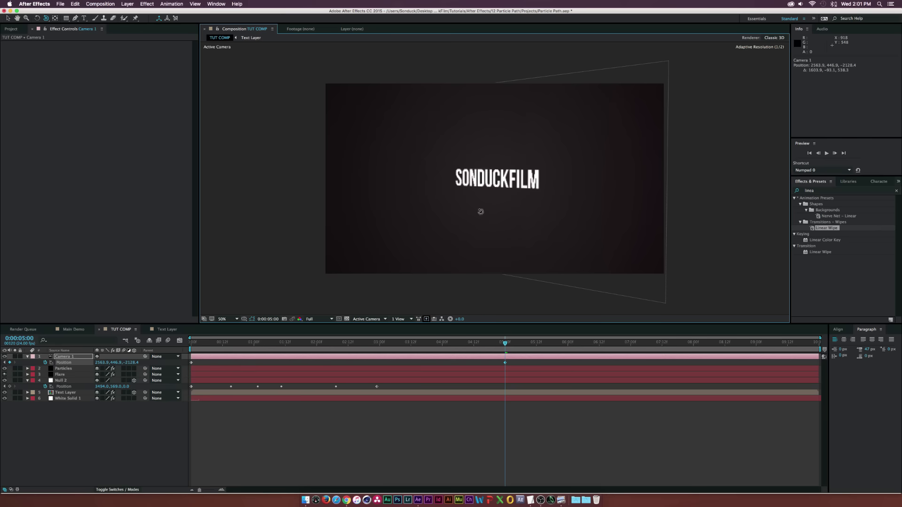
{"action": "left_click_drag", "start_coordinate": [414, 346], "coordinate": [500, 344]}
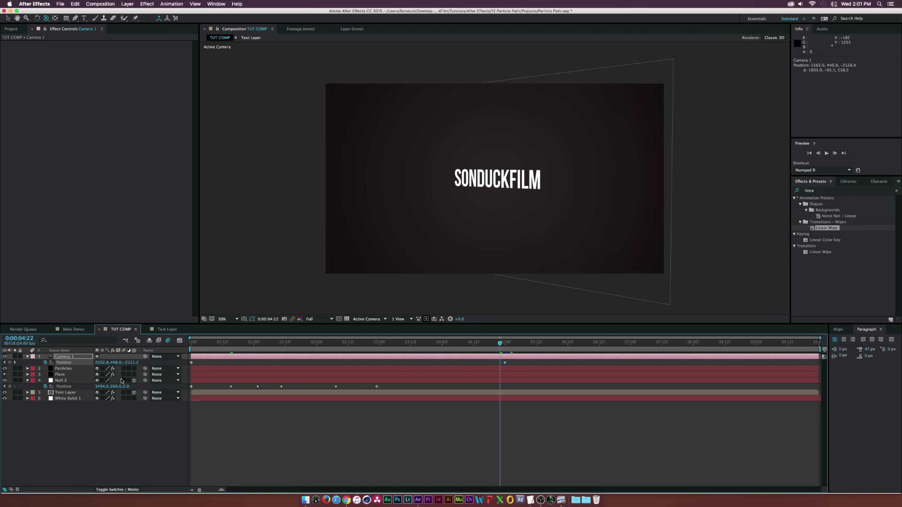
Enable motion blur for the Particles layer and Text Layer and check the blurred trail between 0:00:01:15 and 0:00:01:23
{"action": "left_click", "coordinate": [311, 342]}
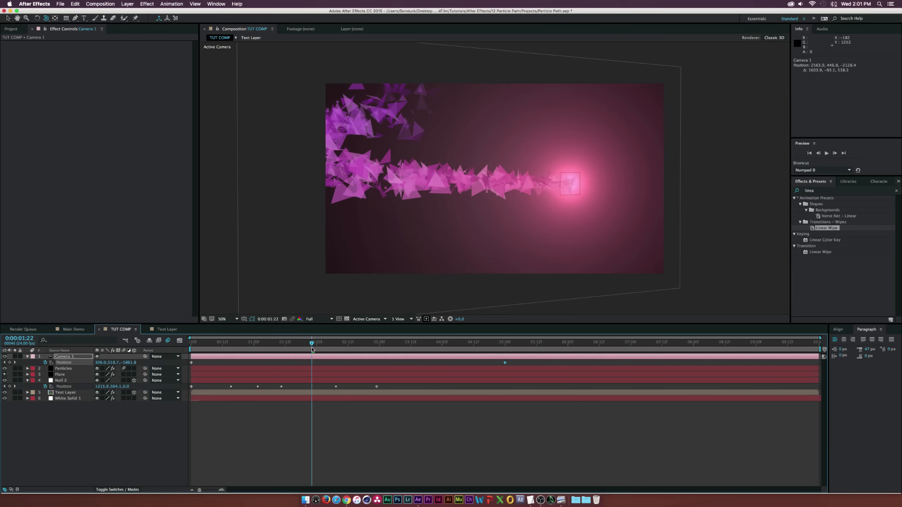
{"action": "mouse_move", "coordinate": [312, 349]}
{"action": "left_mouse_down"}
{"action": "mouse_move", "coordinate": [383, 348]}
{"action": "mouse_move", "coordinate": [313, 344]}
{"action": "left_mouse_up"}
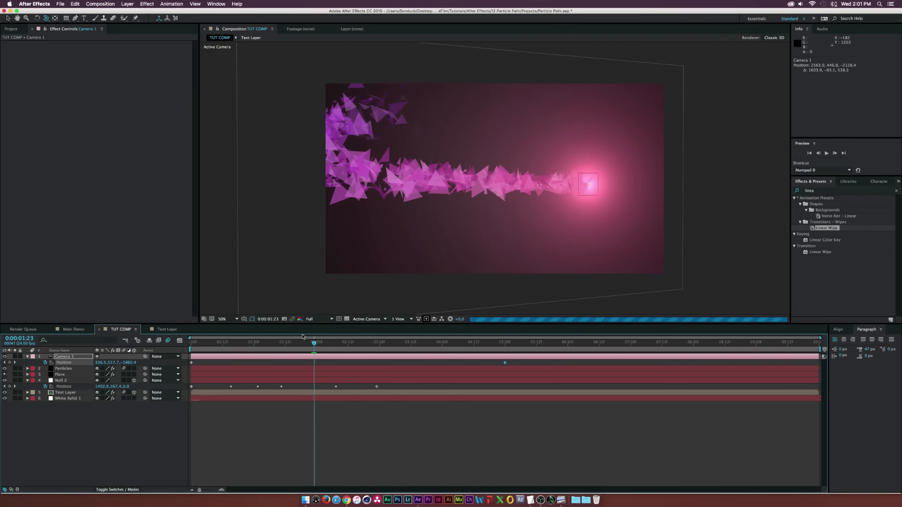
{"action": "left_click_drag", "start_coordinate": [321, 345], "coordinate": [293, 345]}
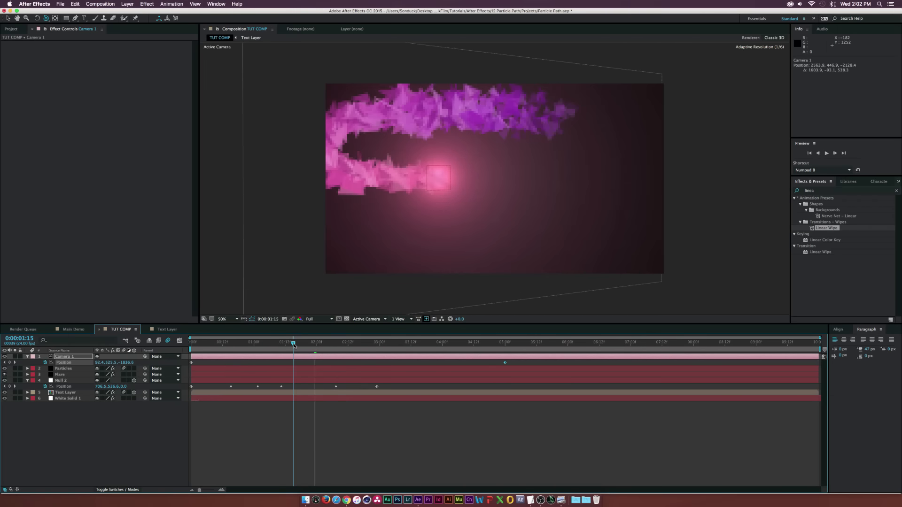
On the Flare layer, disable Optical Flares, enable Lens Flare and Curves, and compare the flare's position with the trail at 0:00:01:10
{"action": "left_click", "coordinate": [60, 374]}
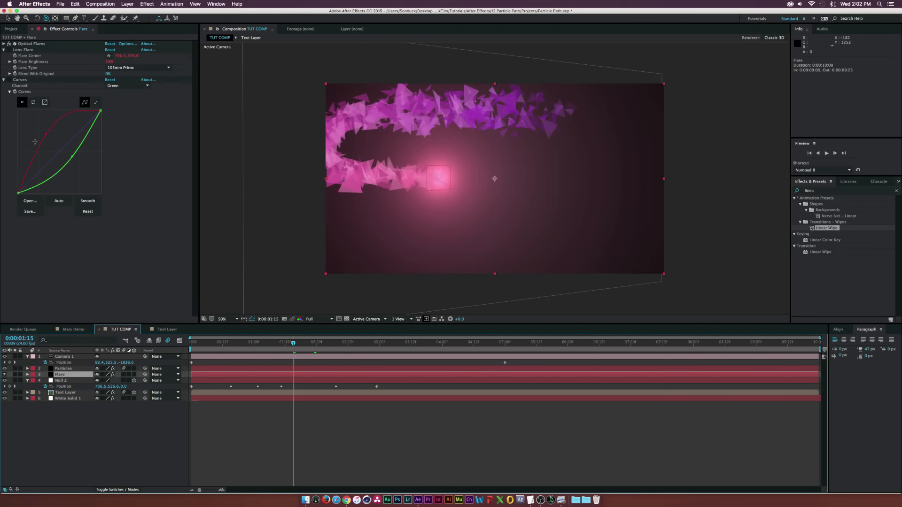
{"action": "left_click", "coordinate": [9, 43]}
{"action": "left_click", "coordinate": [9, 49]}
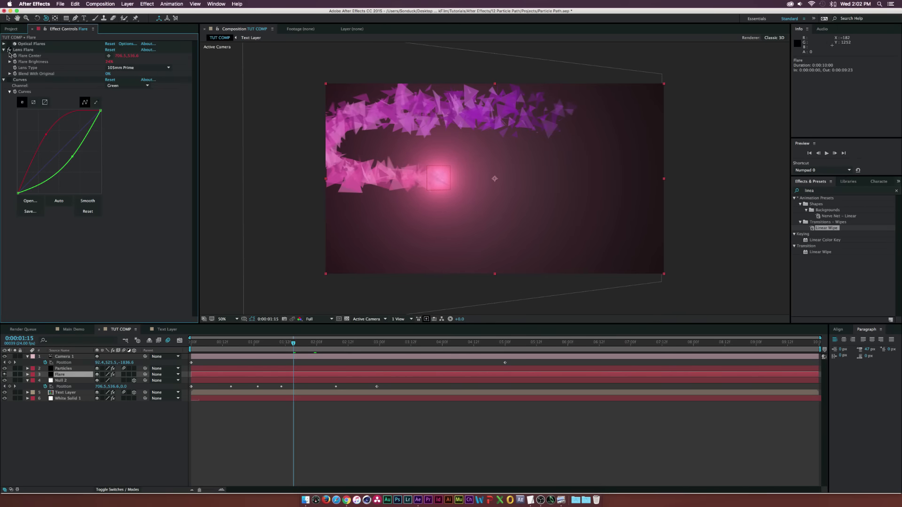
{"action": "left_click", "coordinate": [9, 80]}
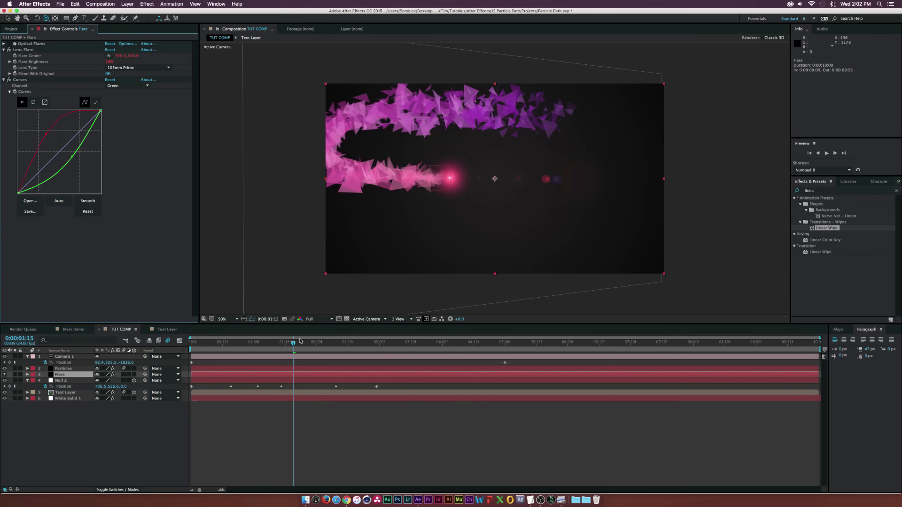
{"action": "left_click_drag", "start_coordinate": [301, 340], "coordinate": [280, 343]}
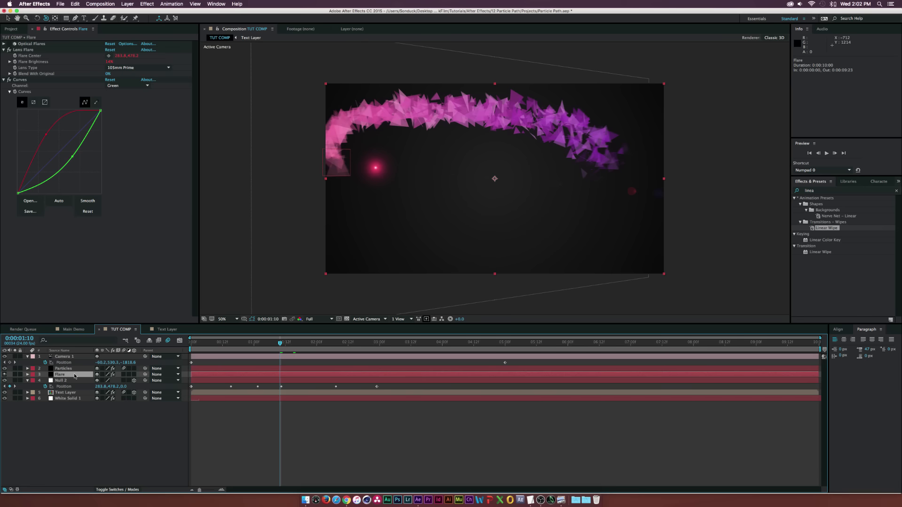
Make the Flare layer 3D and check that the flare follows the head of the particle trail up to 0:00:01:23
{"action": "left_click", "coordinate": [134, 374]}
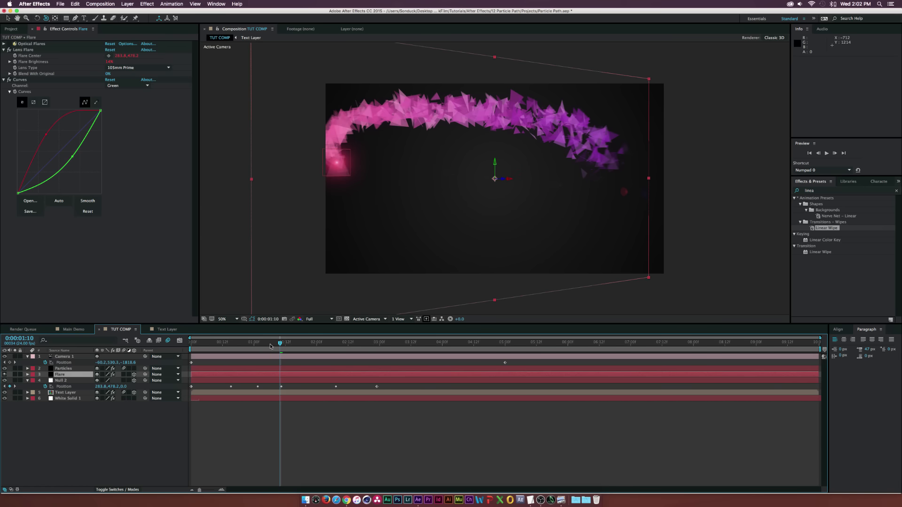
{"action": "mouse_move", "coordinate": [275, 347]}
{"action": "left_mouse_down"}
{"action": "mouse_move", "coordinate": [318, 346]}
{"action": "mouse_move", "coordinate": [252, 345]}
{"action": "mouse_move", "coordinate": [312, 348]}
{"action": "mouse_move", "coordinate": [275, 347]}
{"action": "left_mouse_up"}
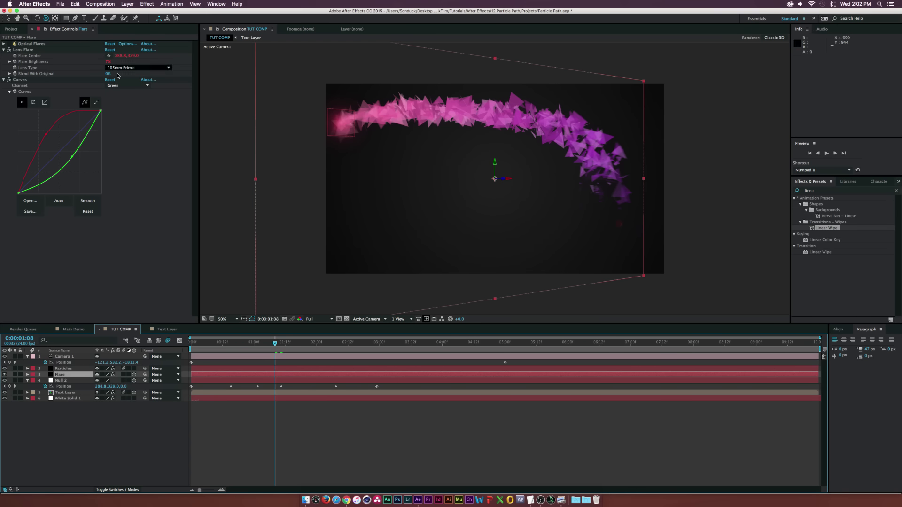
{"action": "left_click", "coordinate": [314, 341]}
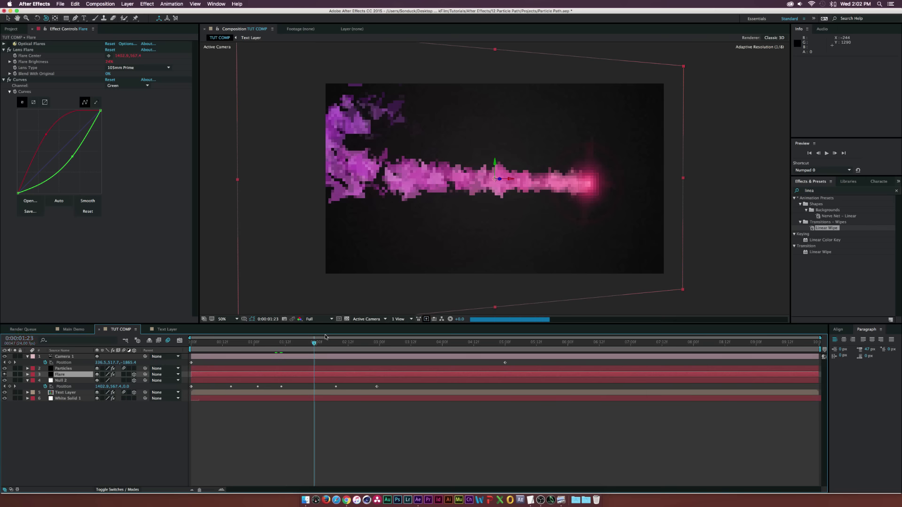